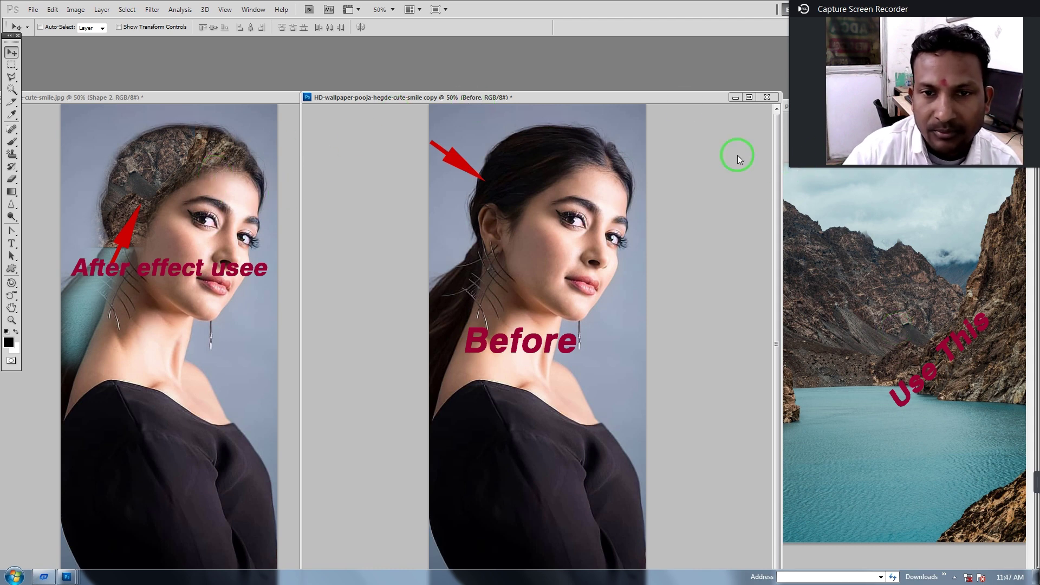
Shrink the program window from full screen and place the landscape photo's window beside the two portraits.
{"action": "left_click", "coordinate": [799, 136]}
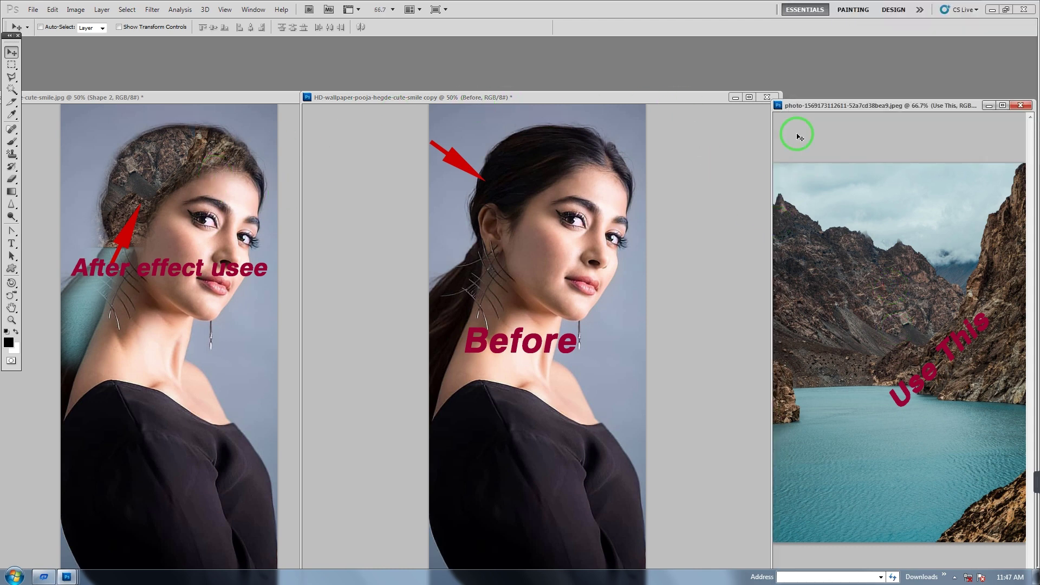
{"action": "left_click_drag", "start_coordinate": [813, 109], "coordinate": [773, 113]}
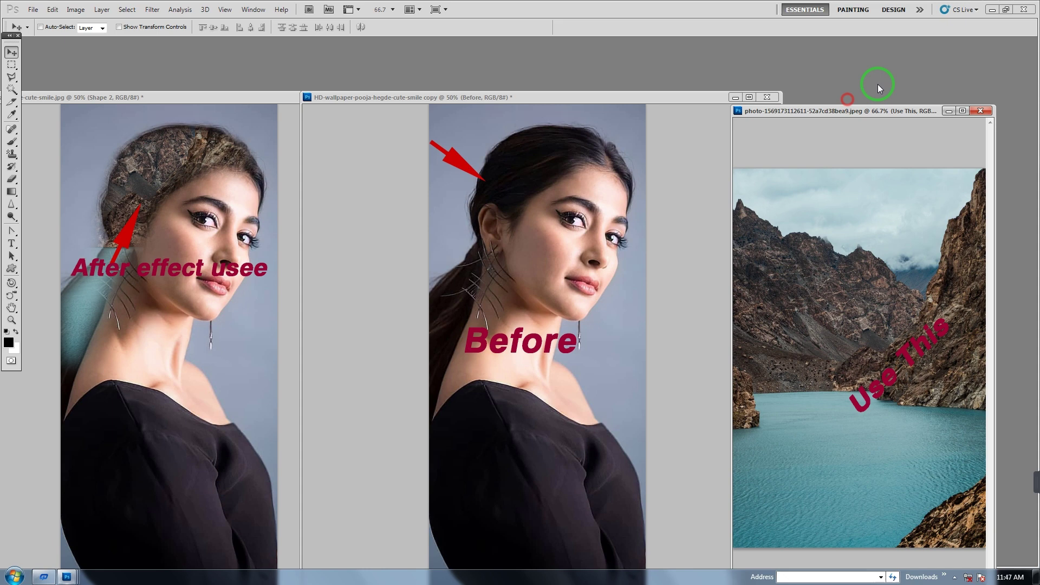
{"action": "left_click", "coordinate": [1006, 10]}
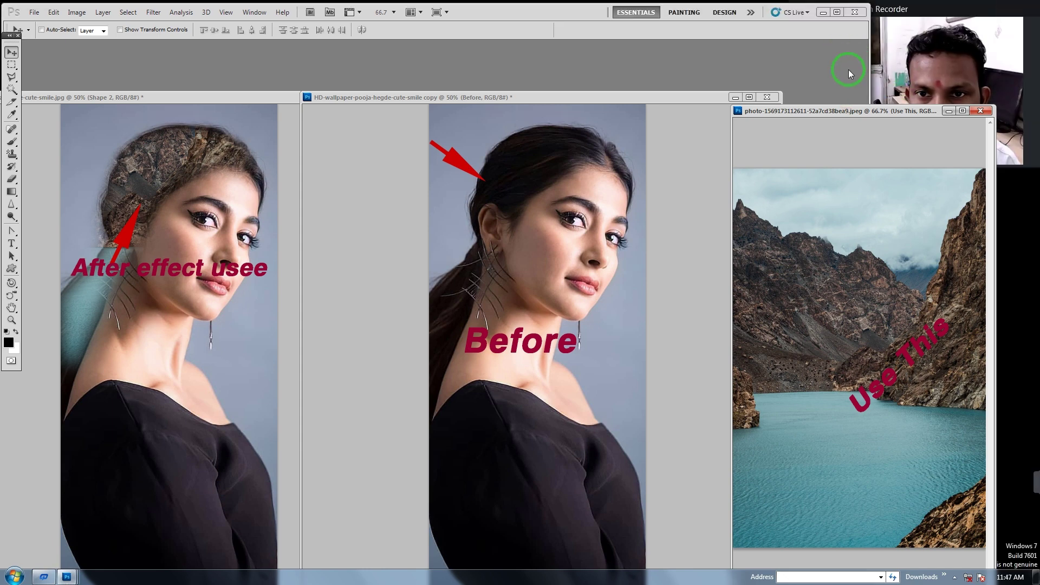
{"action": "left_click_drag", "start_coordinate": [843, 112], "coordinate": [878, 168]}
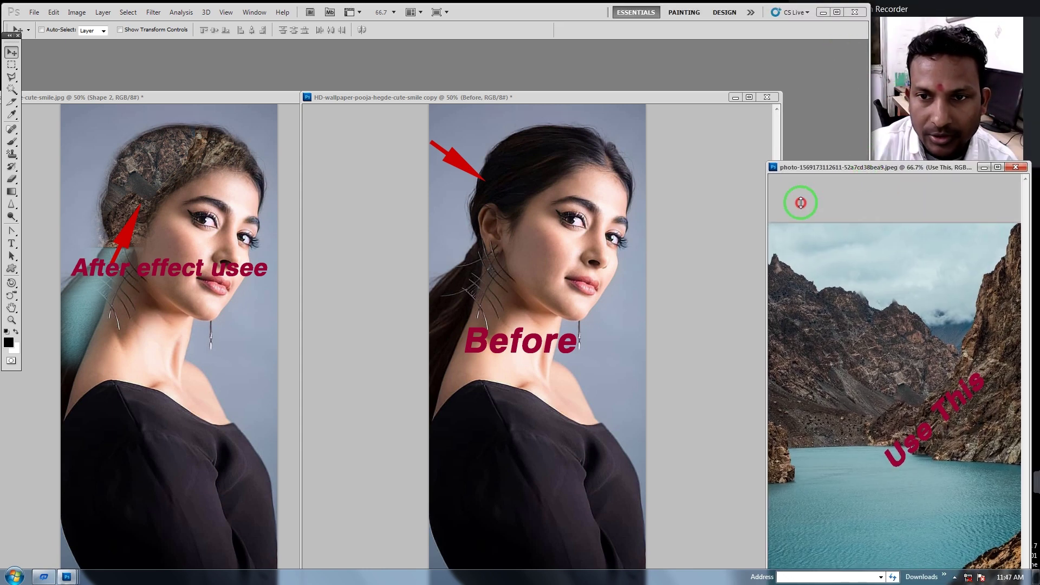
{"action": "left_click_drag", "start_coordinate": [801, 202], "coordinate": [770, 153]}
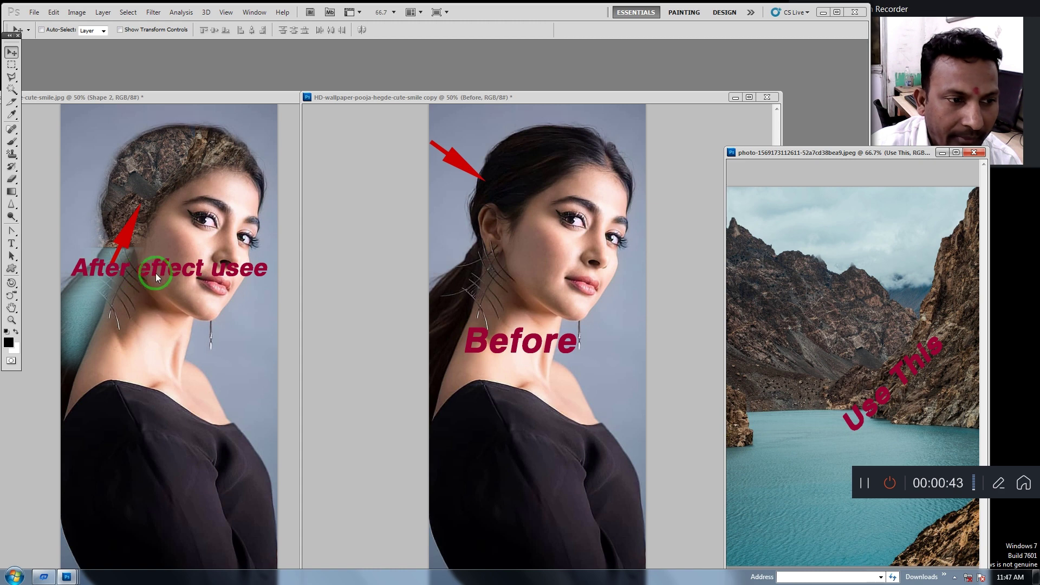
Correct the caption on the edited portrait to read "After effect use".
{"action": "left_click", "coordinate": [11, 243]}
{"action": "left_click", "coordinate": [237, 270]}
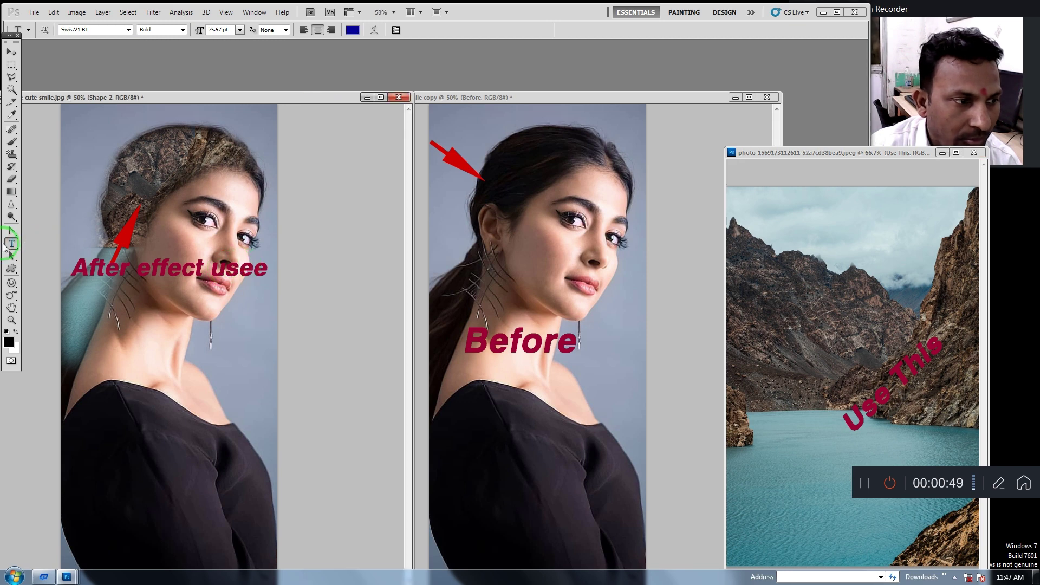
{"action": "left_click", "coordinate": [241, 270]}
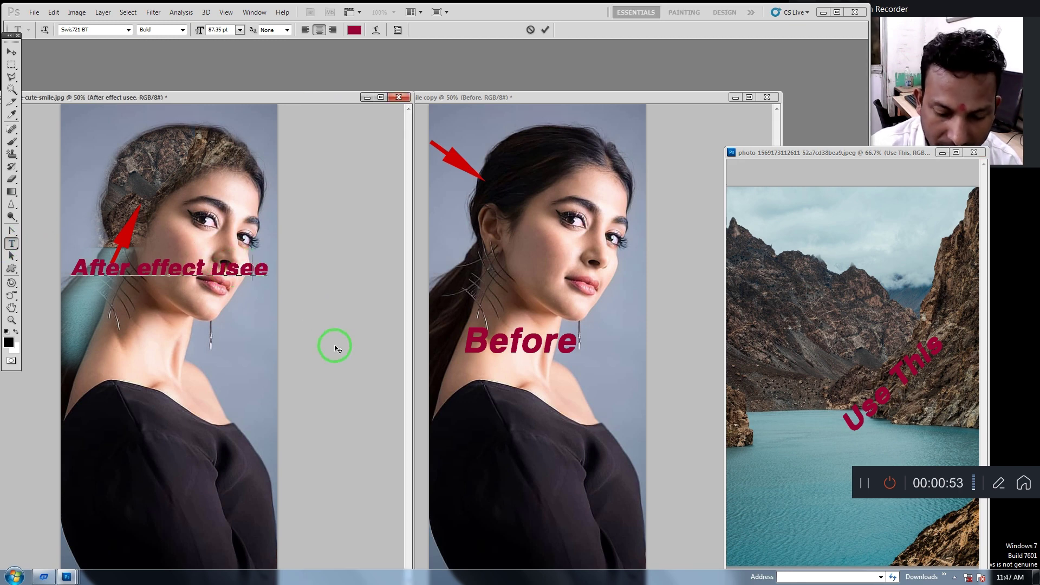
{"action": "key", "text": "BackSpace"}
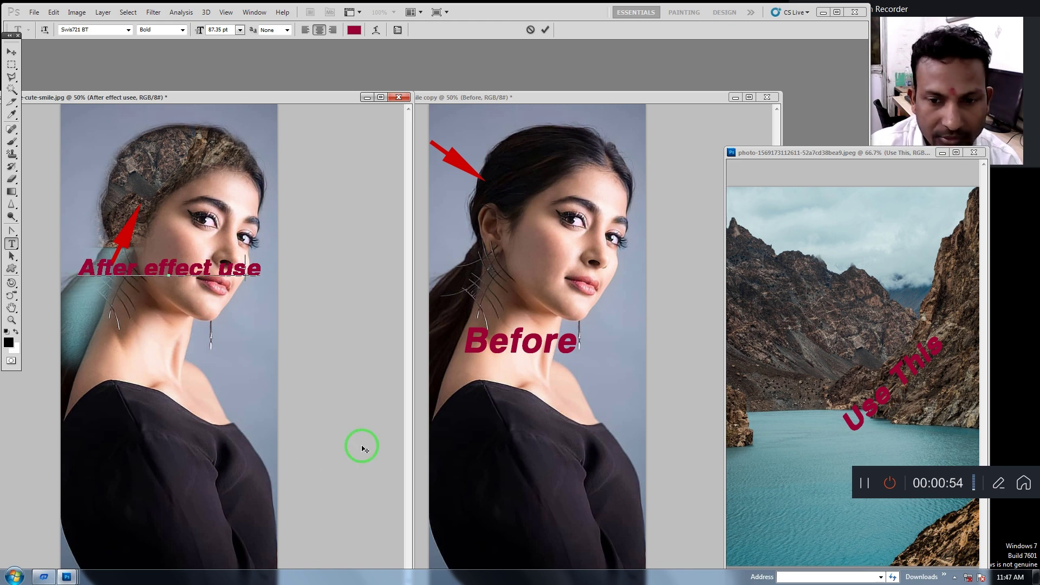
{"action": "left_click", "coordinate": [220, 268]}
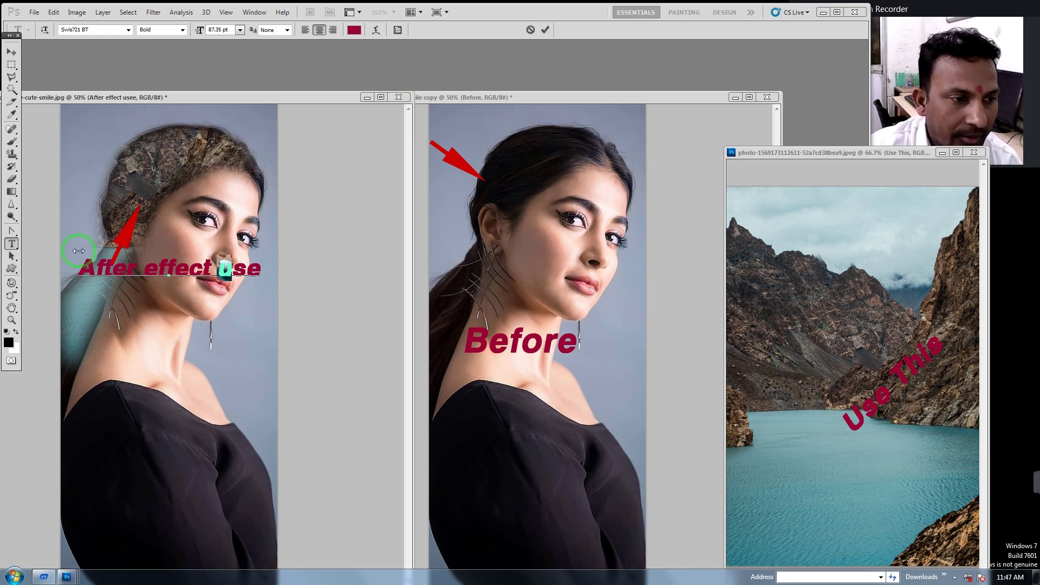
{"action": "left_click", "coordinate": [11, 53]}
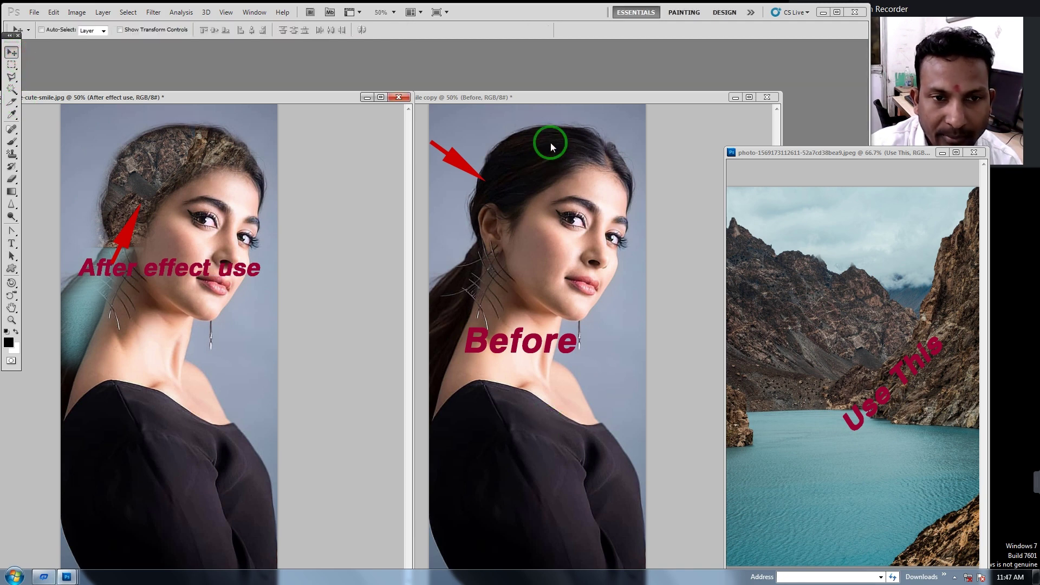
Rearrange the landscape and Before image windows so that the Before portrait is in front and unobstructed.
{"action": "left_click_drag", "start_coordinate": [846, 156], "coordinate": [557, 133]}
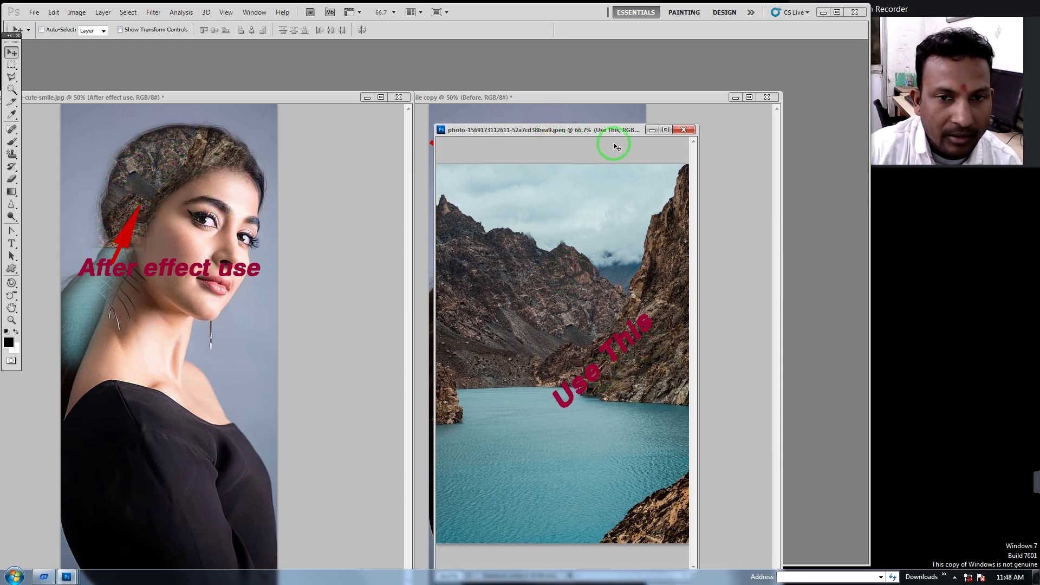
{"action": "left_click_drag", "start_coordinate": [658, 128], "coordinate": [939, 167]}
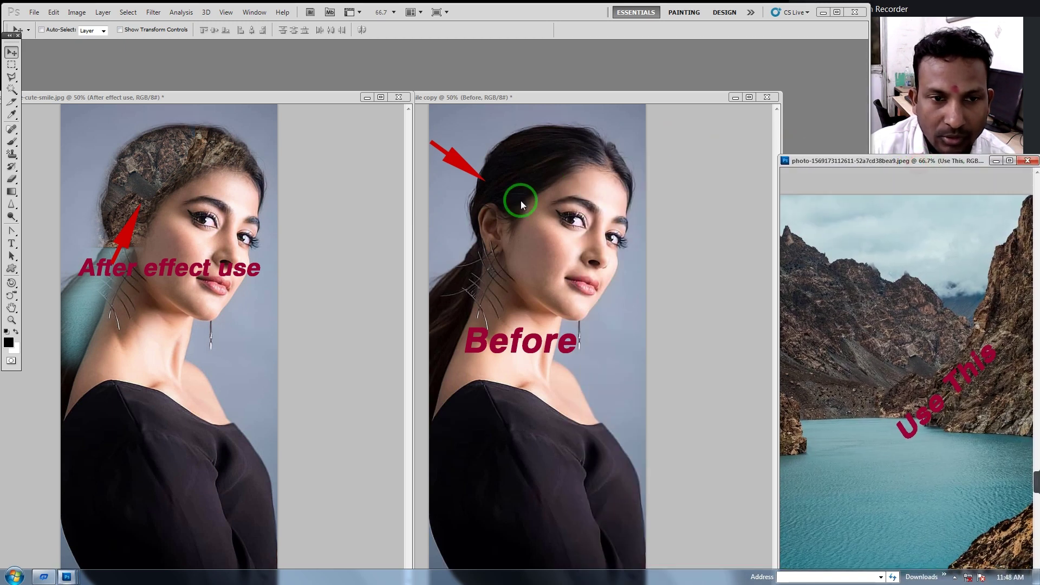
{"action": "left_click", "coordinate": [502, 193]}
{"action": "left_click_drag", "start_coordinate": [441, 106], "coordinate": [313, 99]}
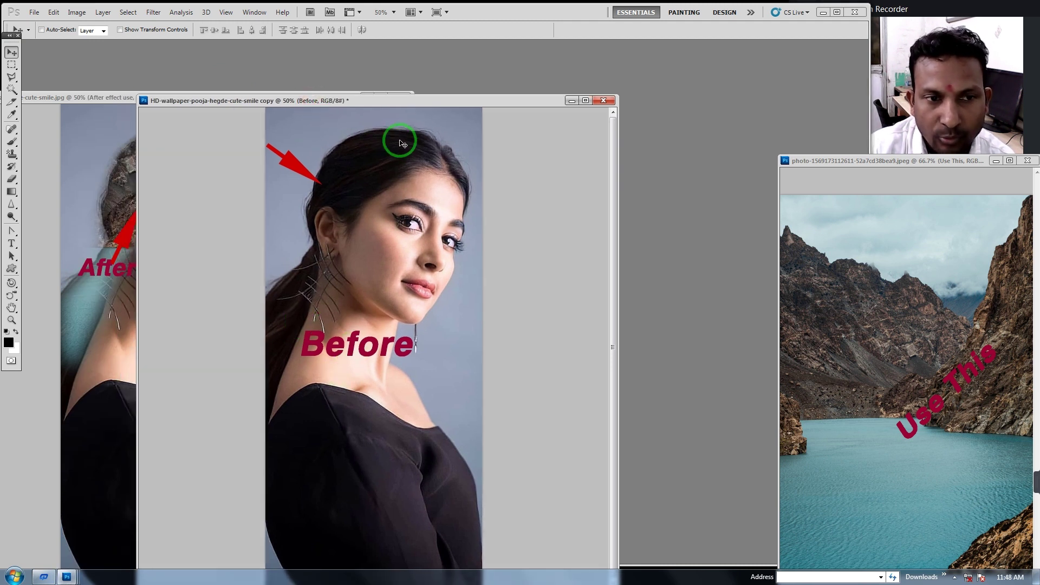
Select the Shape 2 layer and move the red arrow slightly higher beside the hair in the Before portrait.
{"action": "right_click", "coordinate": [291, 167]}
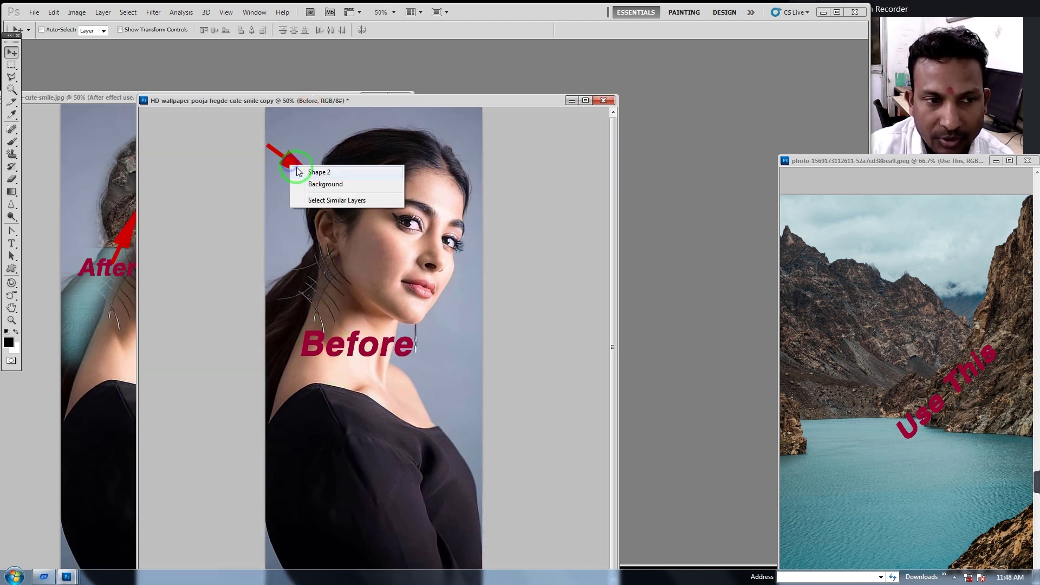
{"action": "left_click", "coordinate": [303, 169]}
{"action": "left_click_drag", "start_coordinate": [301, 168], "coordinate": [303, 150]}
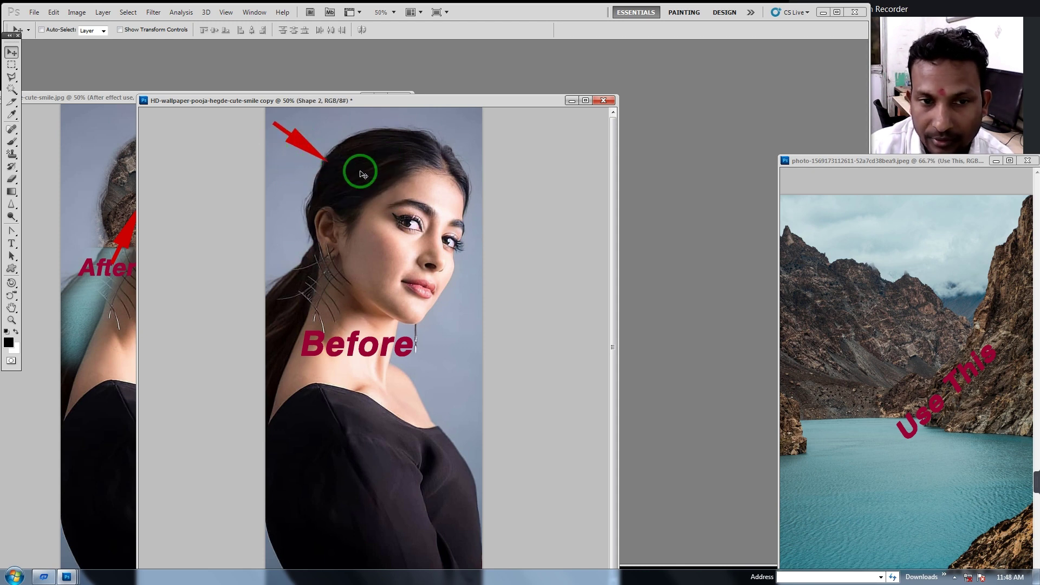
Close the Before portrait without saving and move the landscape photo's window next to the edited portrait.
{"action": "left_click", "coordinate": [603, 103]}
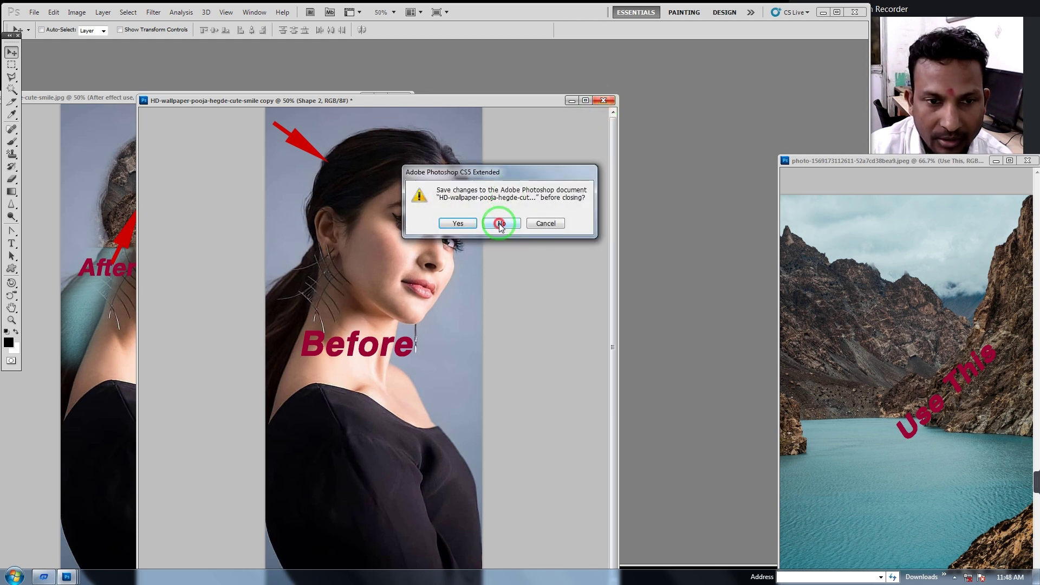
{"action": "left_click", "coordinate": [501, 223]}
{"action": "left_click_drag", "start_coordinate": [795, 165], "coordinate": [464, 122]}
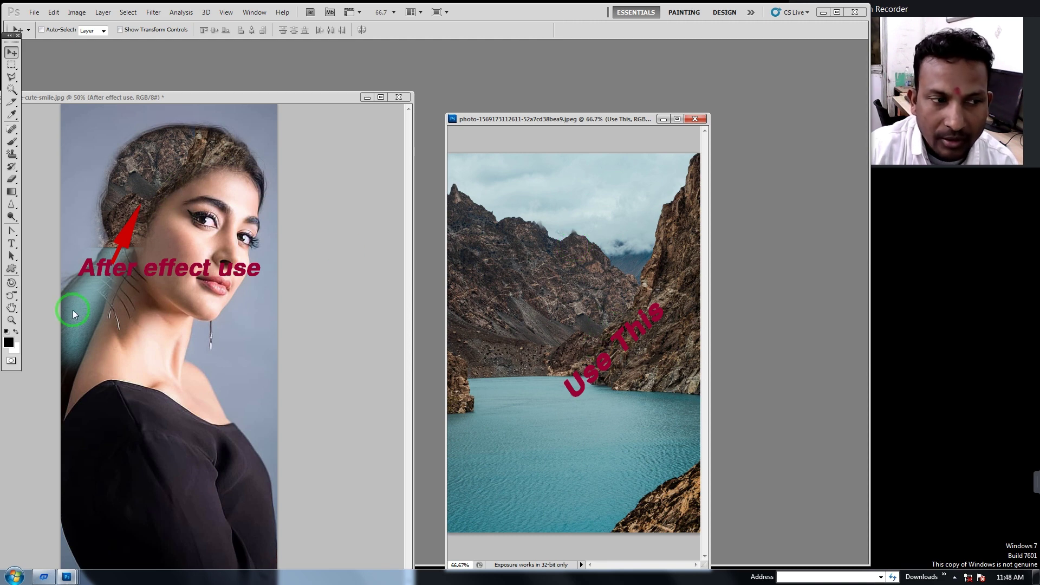
Select Layer 1 in the edited portrait and shift the rock texture over the hair slightly.
{"action": "right_click", "coordinate": [152, 158]}
{"action": "left_click", "coordinate": [158, 164]}
{"action": "mouse_move", "coordinate": [156, 163]}
{"action": "left_mouse_down"}
{"action": "mouse_move", "coordinate": [143, 191]}
{"action": "mouse_move", "coordinate": [153, 168]}
{"action": "left_mouse_up"}
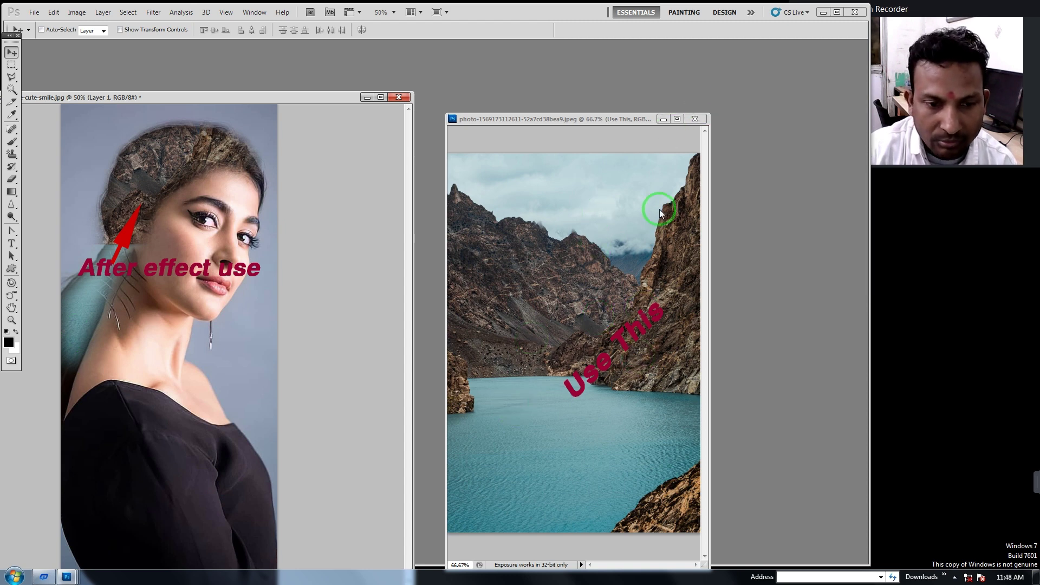
Close the landscape photo without saving and move the edited portrait's window toward the middle of the workspace.
{"action": "left_click", "coordinate": [694, 120]}
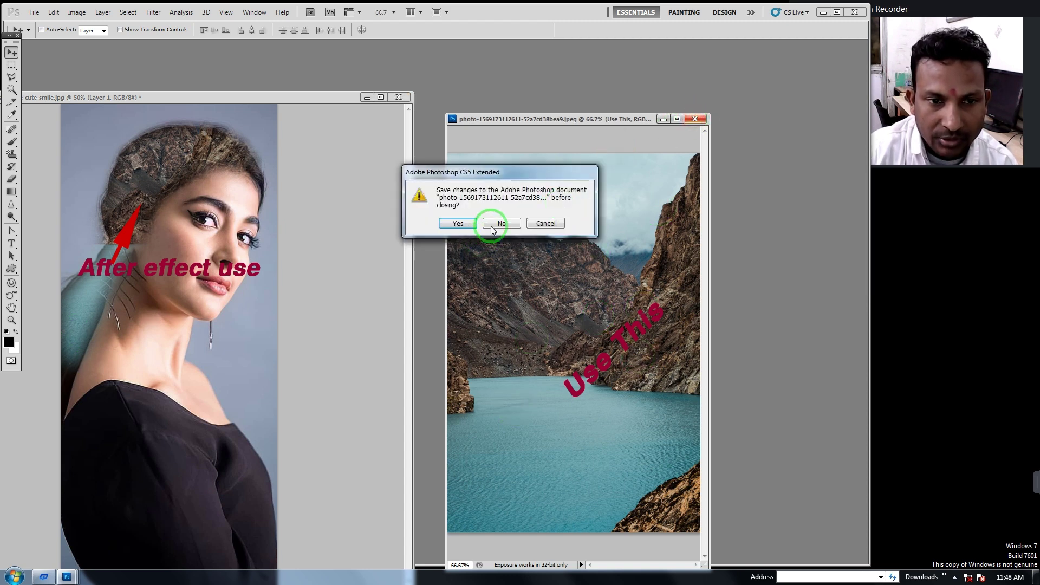
{"action": "left_click", "coordinate": [483, 222]}
{"action": "left_click_drag", "start_coordinate": [199, 99], "coordinate": [384, 76]}
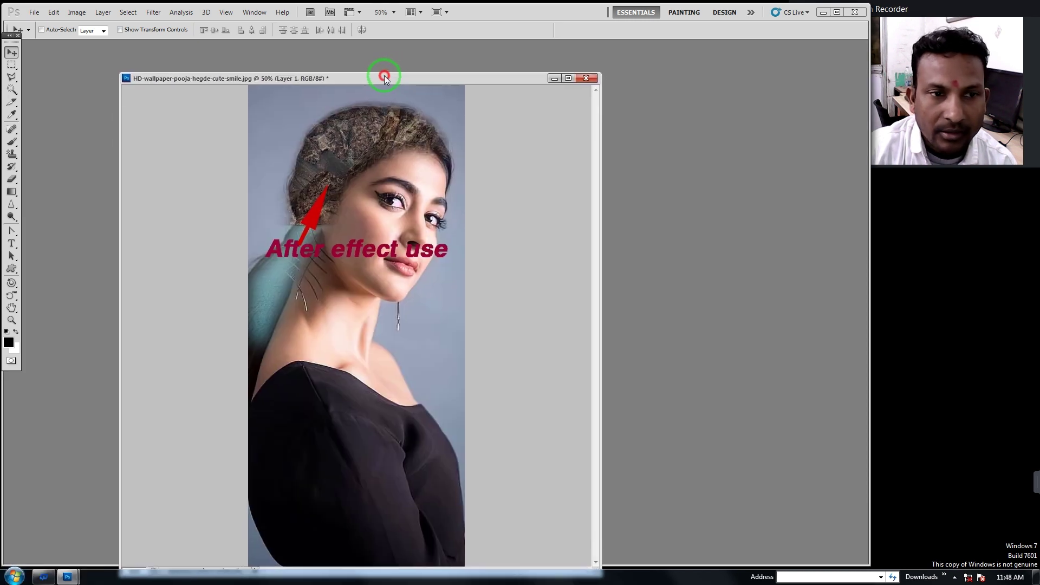
Select the "After effect use" text layer and move the caption down below the woman's chin.
{"action": "right_click", "coordinate": [350, 246]}
{"action": "left_click", "coordinate": [359, 253]}
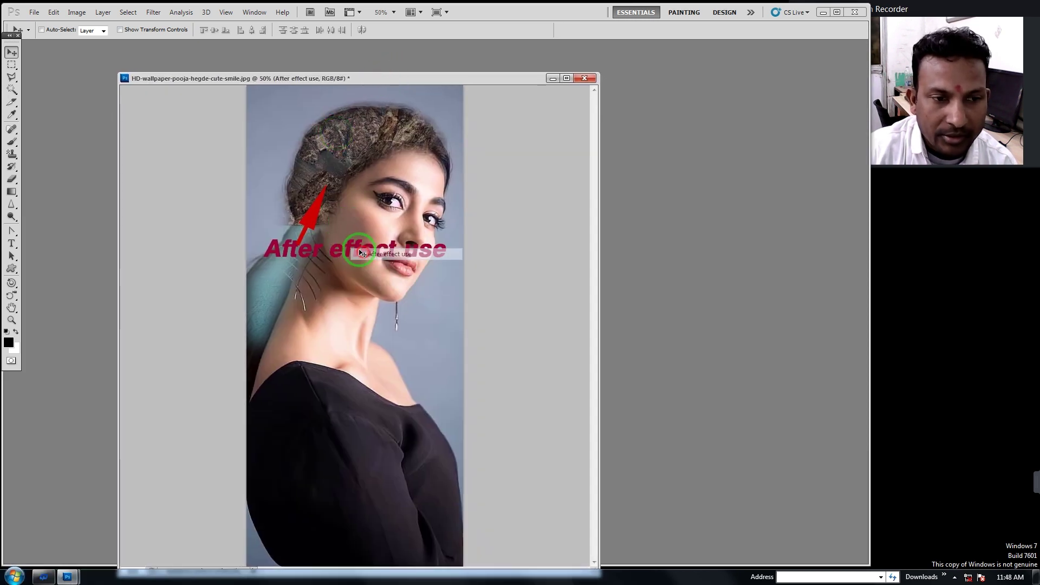
{"action": "left_click_drag", "start_coordinate": [352, 246], "coordinate": [351, 269]}
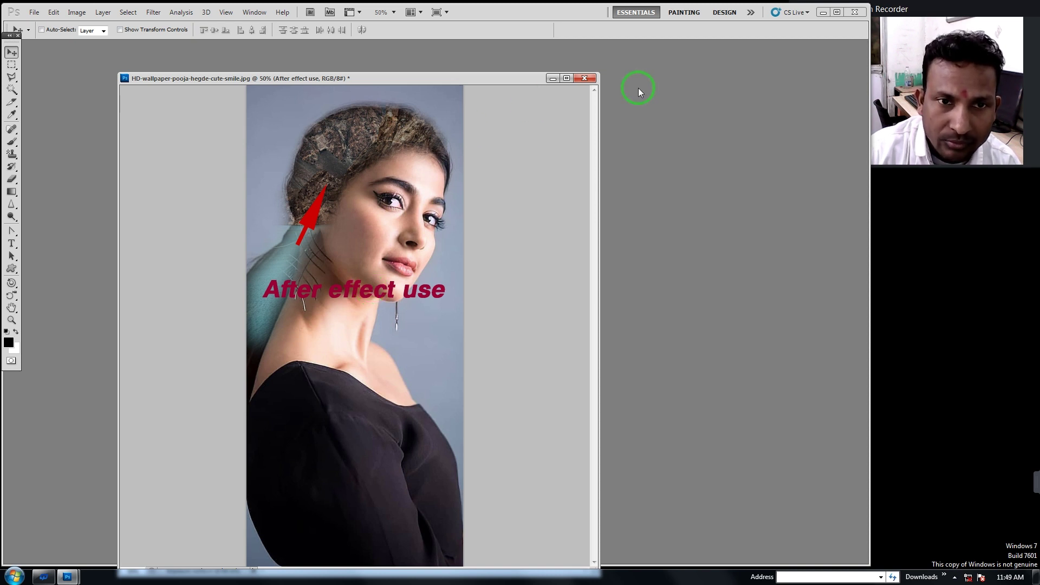
Close the edited portrait without saving.
{"action": "left_click", "coordinate": [585, 79]}
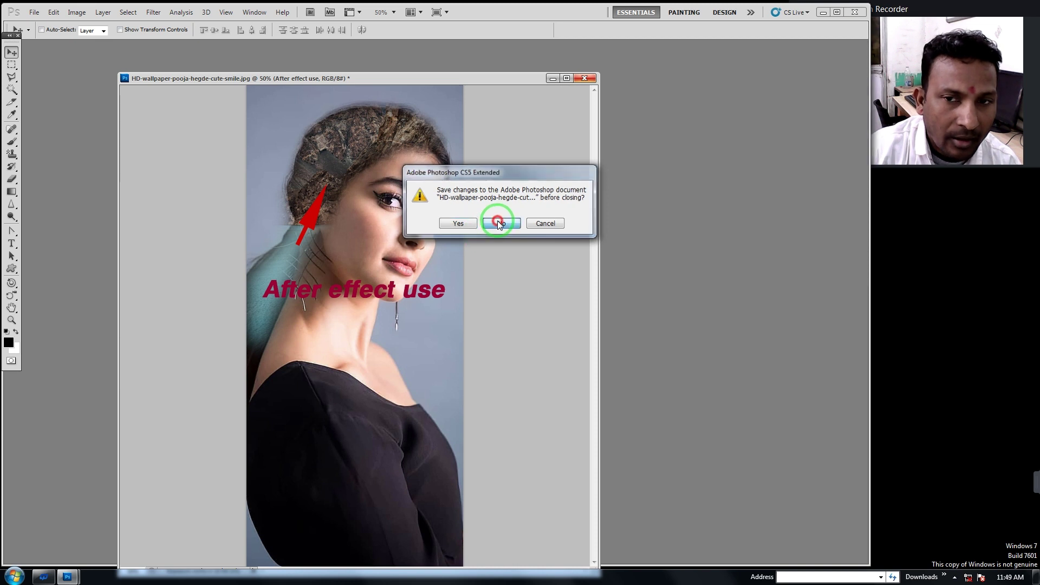
{"action": "left_click", "coordinate": [493, 223]}
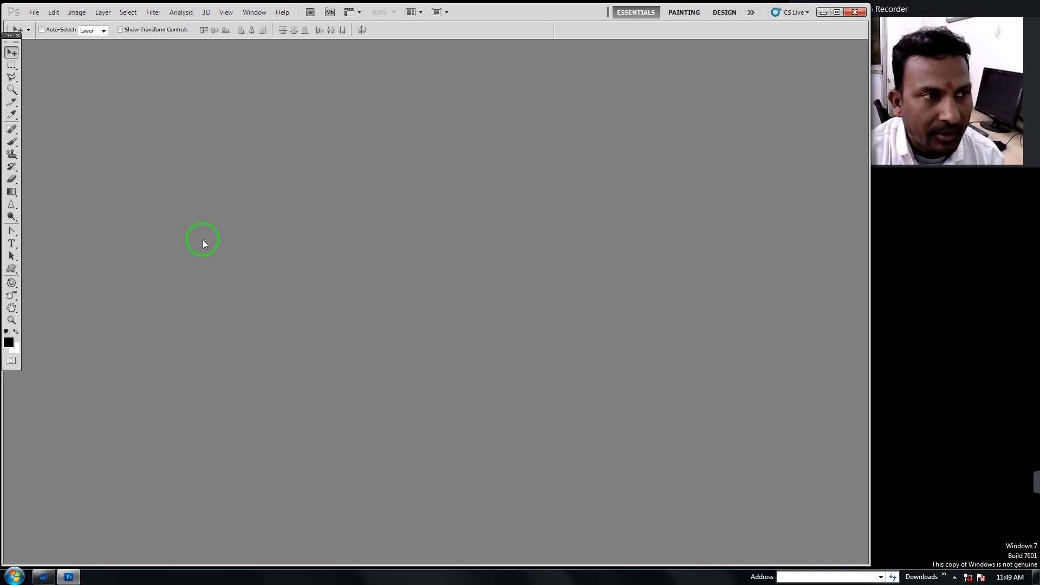
{"action": "left_click", "coordinate": [34, 12]}
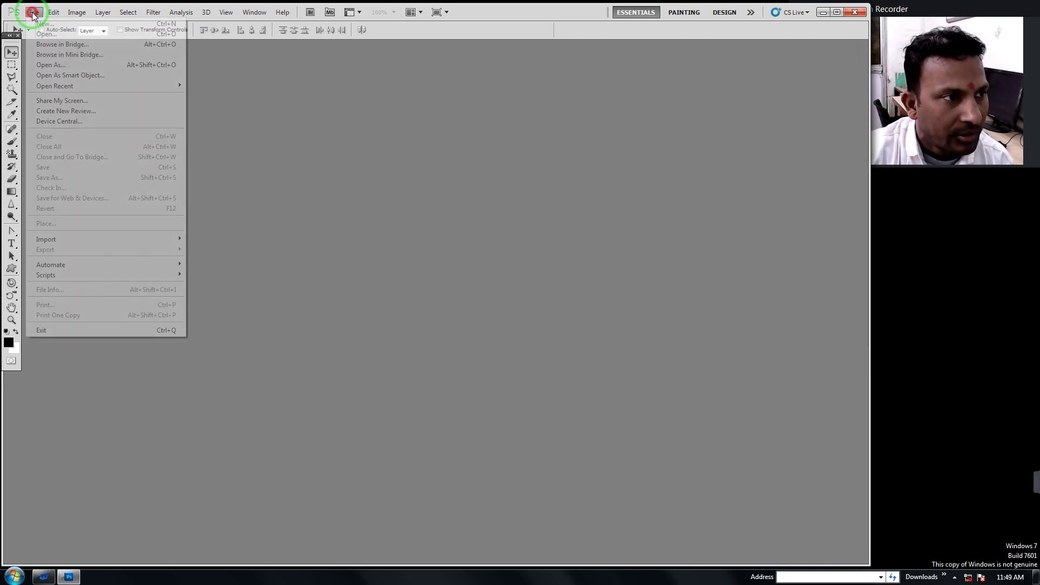
{"action": "left_click", "coordinate": [42, 23]}
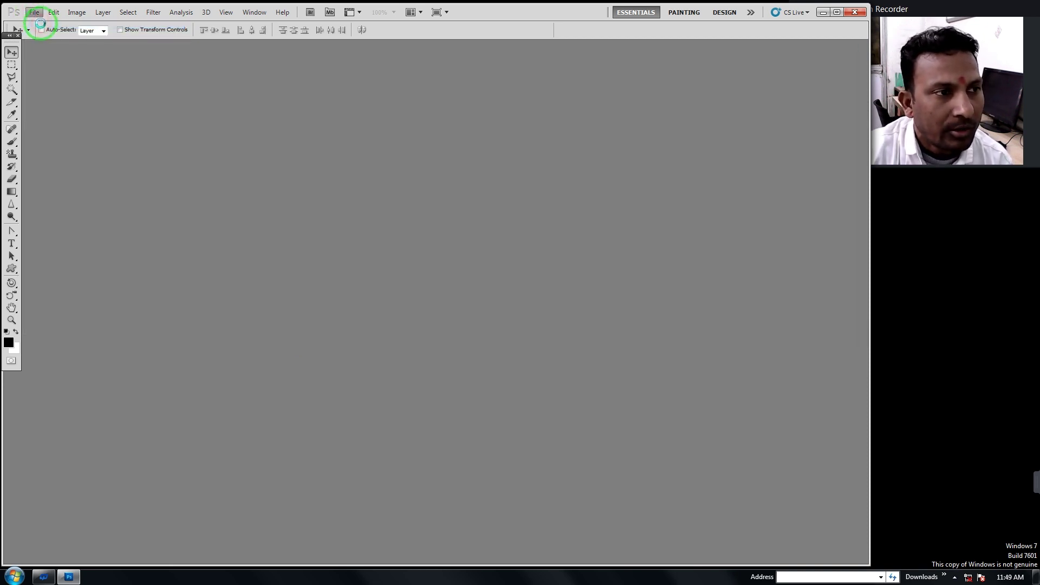
{"action": "left_click", "coordinate": [487, 200]}
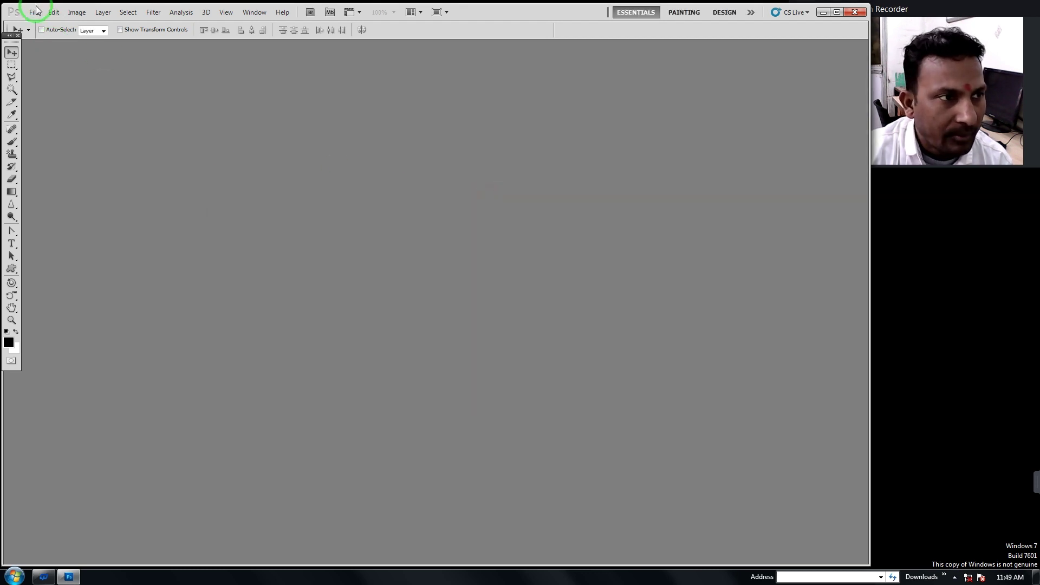
Open the HD-wallpaper-pooja-hegde-cute-smile image from the mix wall paper folder and place it in its own floating window.
{"action": "left_click", "coordinate": [34, 12]}
{"action": "left_click", "coordinate": [41, 35]}
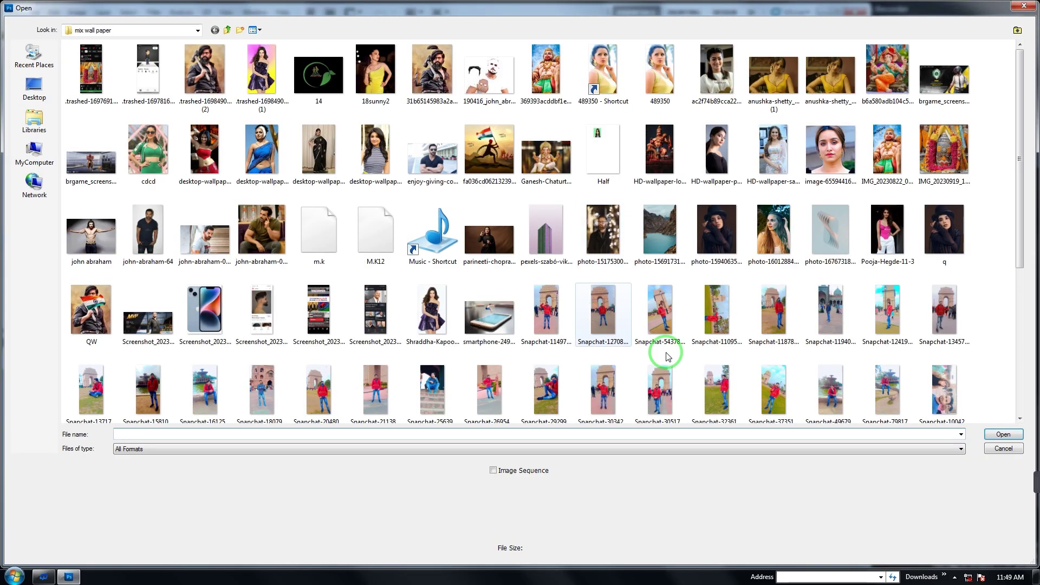
{"action": "left_click", "coordinate": [714, 172]}
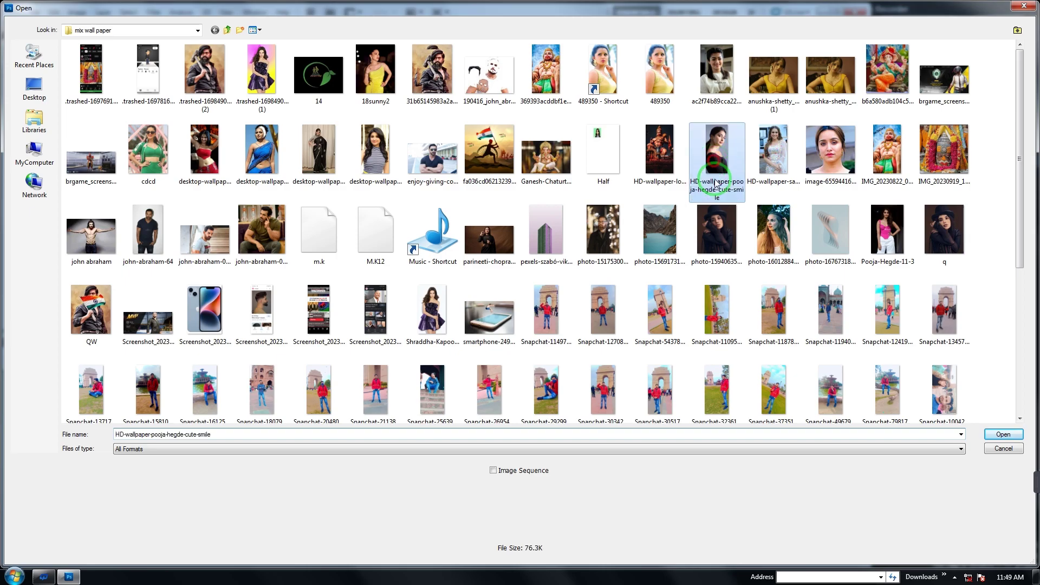
{"action": "left_click", "coordinate": [997, 434]}
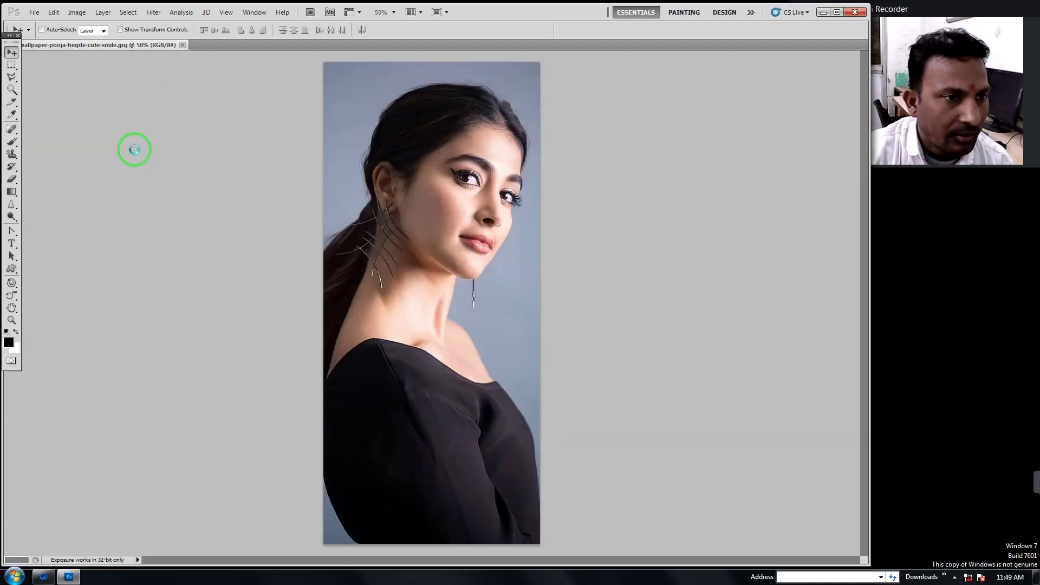
{"action": "left_click_drag", "start_coordinate": [169, 103], "coordinate": [185, 75]}
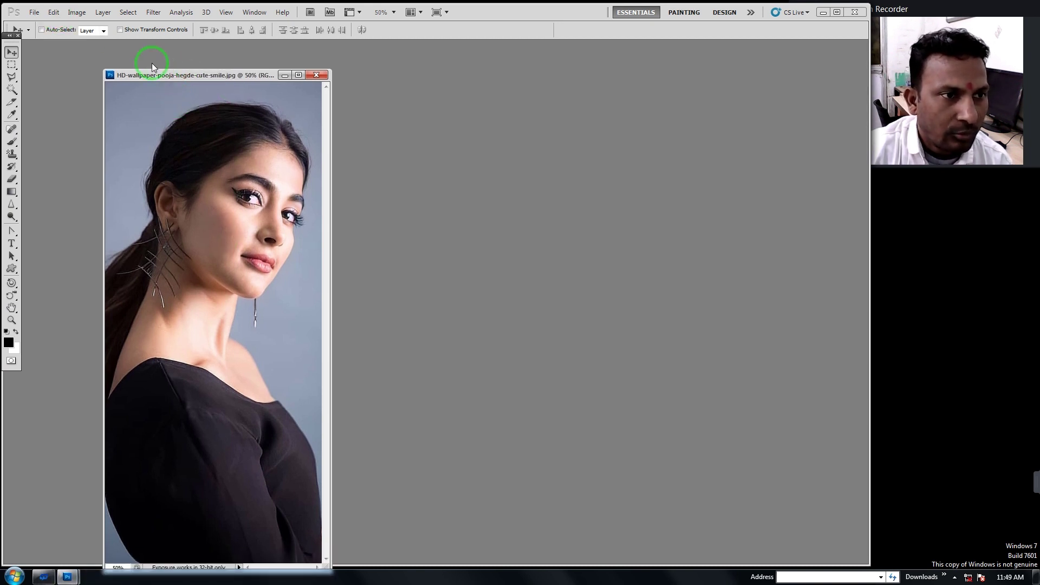
{"action": "left_click_drag", "start_coordinate": [154, 68], "coordinate": [138, 58]}
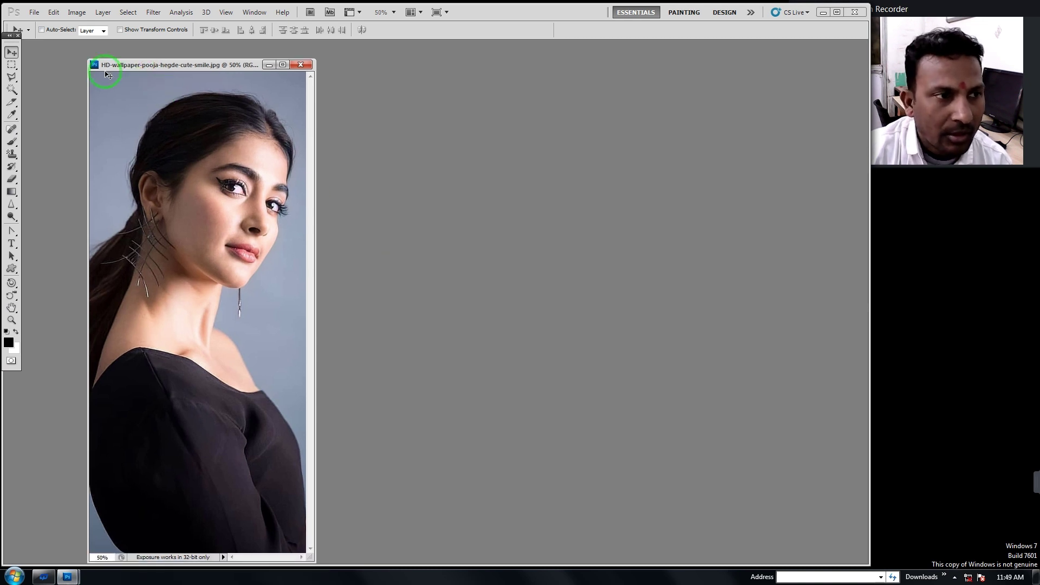
Duplicate the opened portrait as a separate document.
{"action": "left_click", "coordinate": [54, 13]}
{"action": "left_click", "coordinate": [77, 12]}
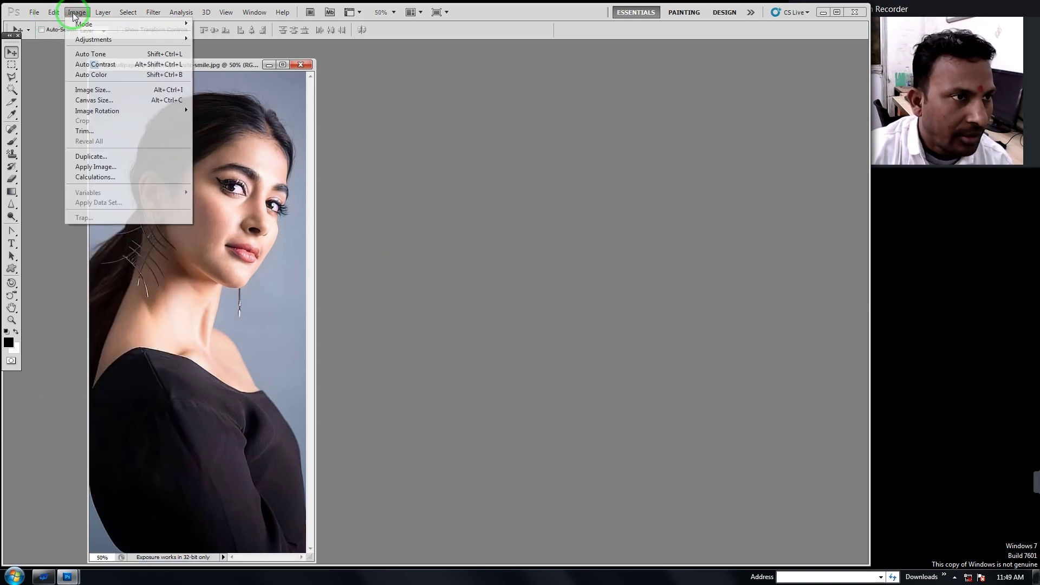
{"action": "left_click", "coordinate": [90, 157]}
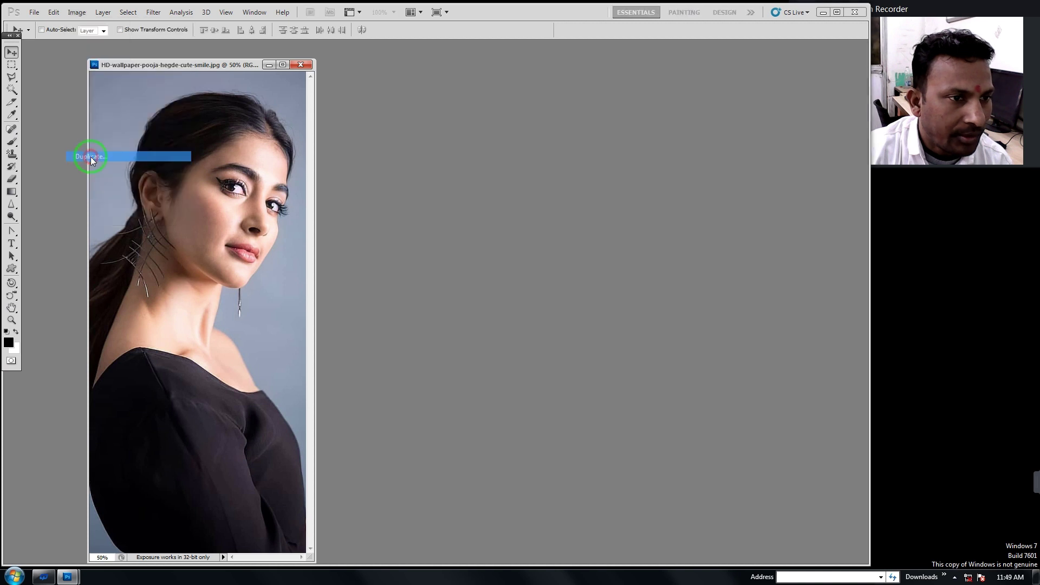
{"action": "left_click", "coordinate": [367, 138]}
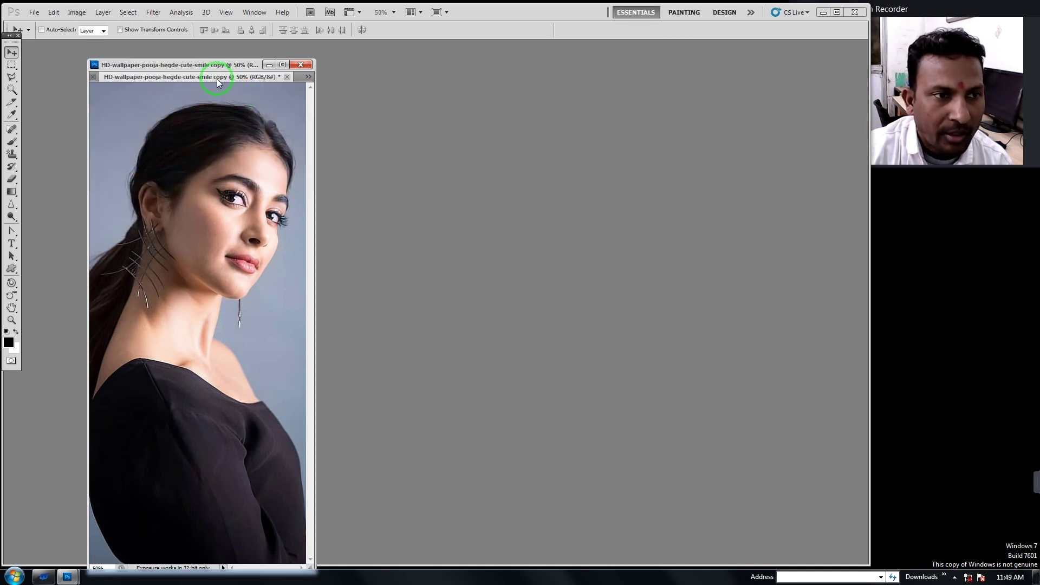
Float the duplicate portrait in its own window beside the original and widen the original's window.
{"action": "left_click_drag", "start_coordinate": [214, 76], "coordinate": [507, 64]}
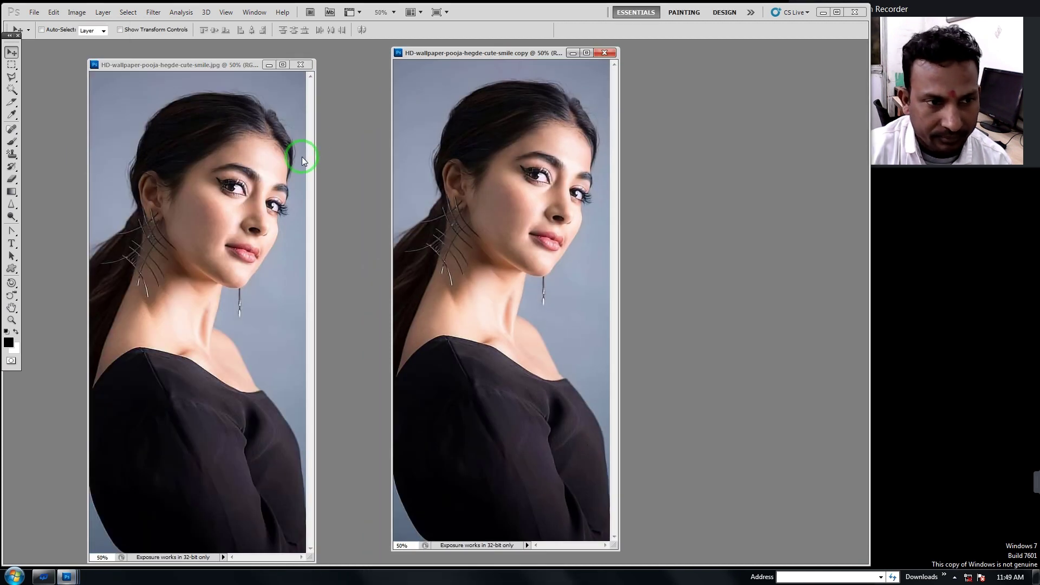
{"action": "left_click", "coordinate": [328, 342]}
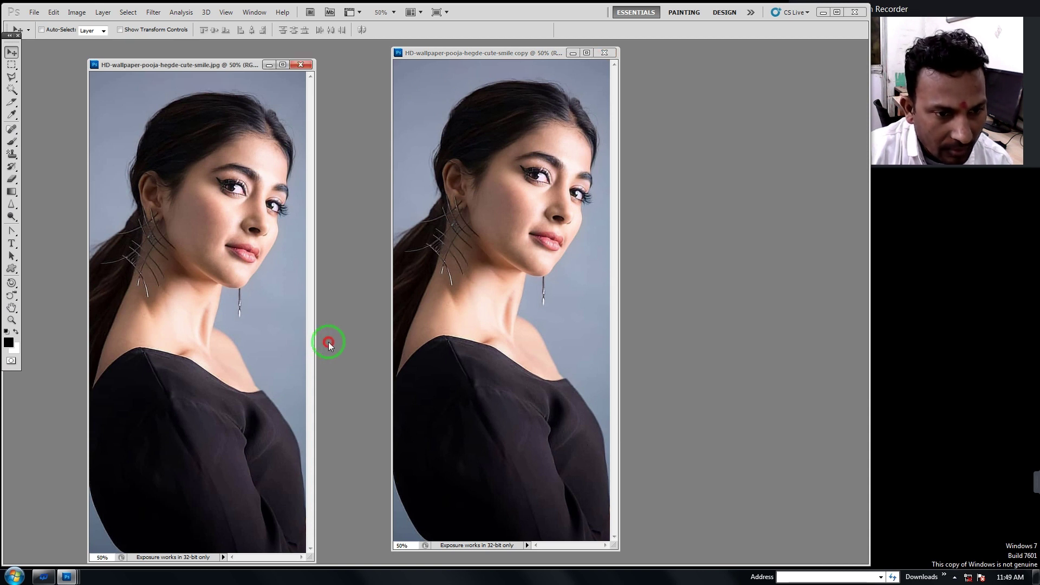
{"action": "left_click_drag", "start_coordinate": [315, 323], "coordinate": [386, 328]}
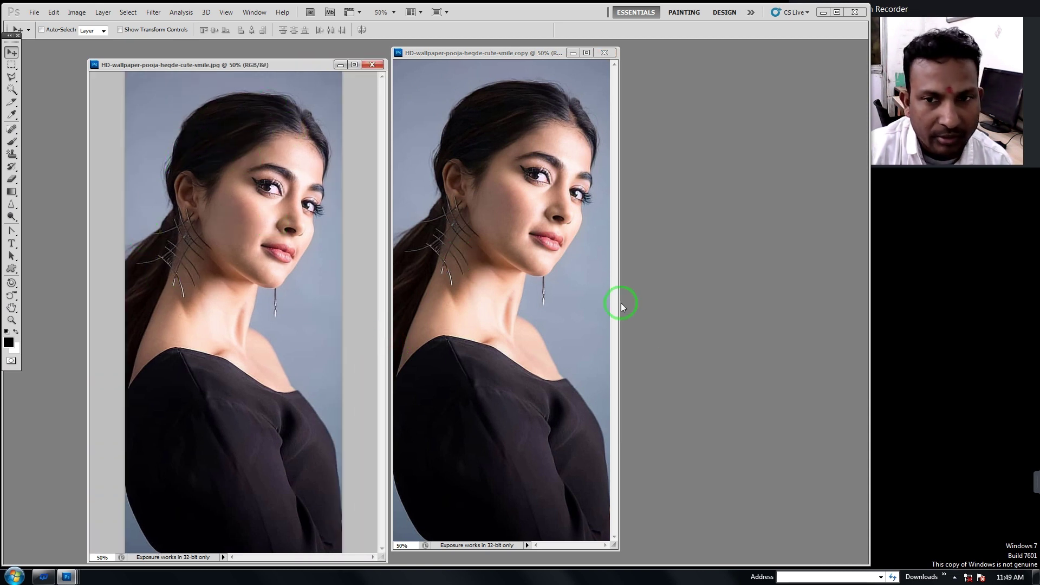
{"action": "key", "text": "ctrl+o"}
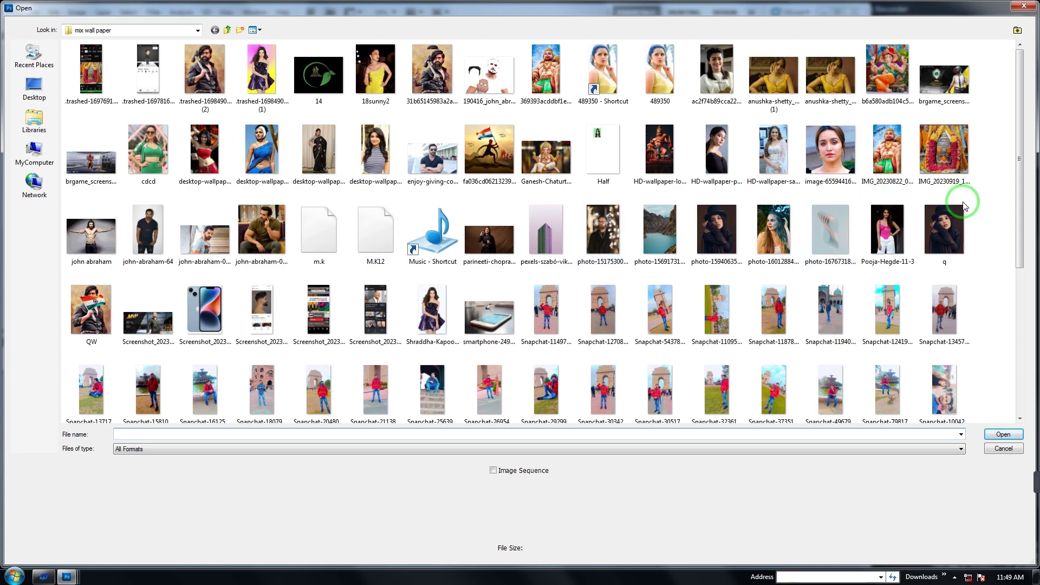
{"action": "mouse_move", "coordinate": [1021, 98]}
{"action": "left_mouse_down"}
{"action": "mouse_move", "coordinate": [1019, 127]}
{"action": "mouse_move", "coordinate": [1020, 90]}
{"action": "left_mouse_up"}
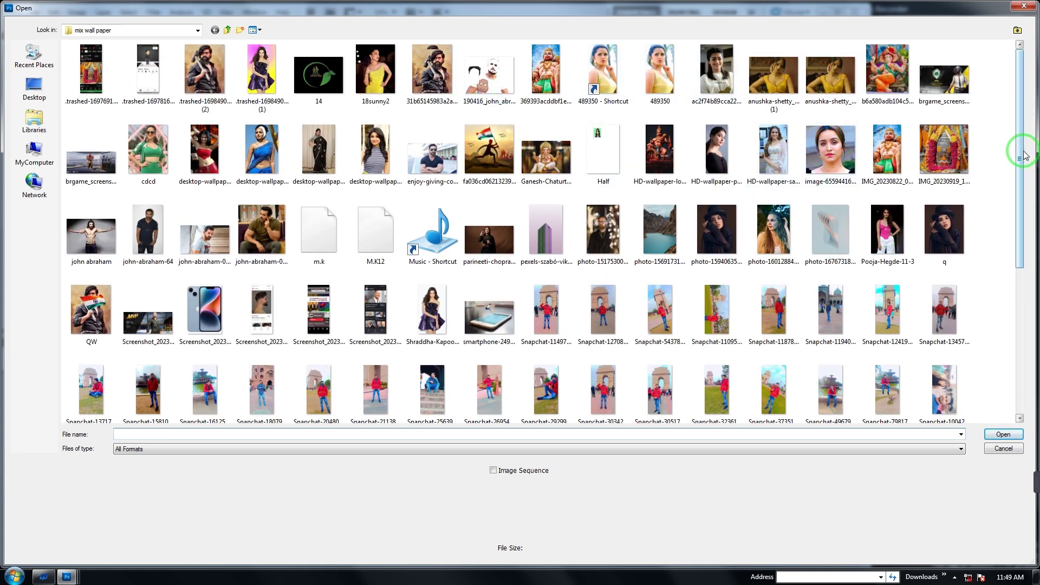
{"action": "left_click_drag", "start_coordinate": [1014, 144], "coordinate": [998, 270]}
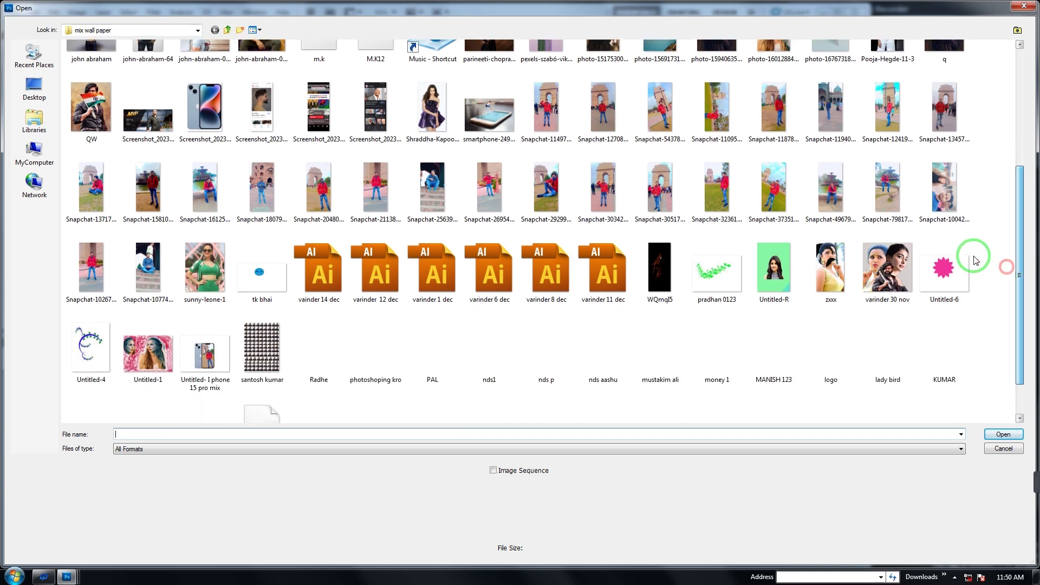
{"action": "left_click", "coordinate": [719, 208]}
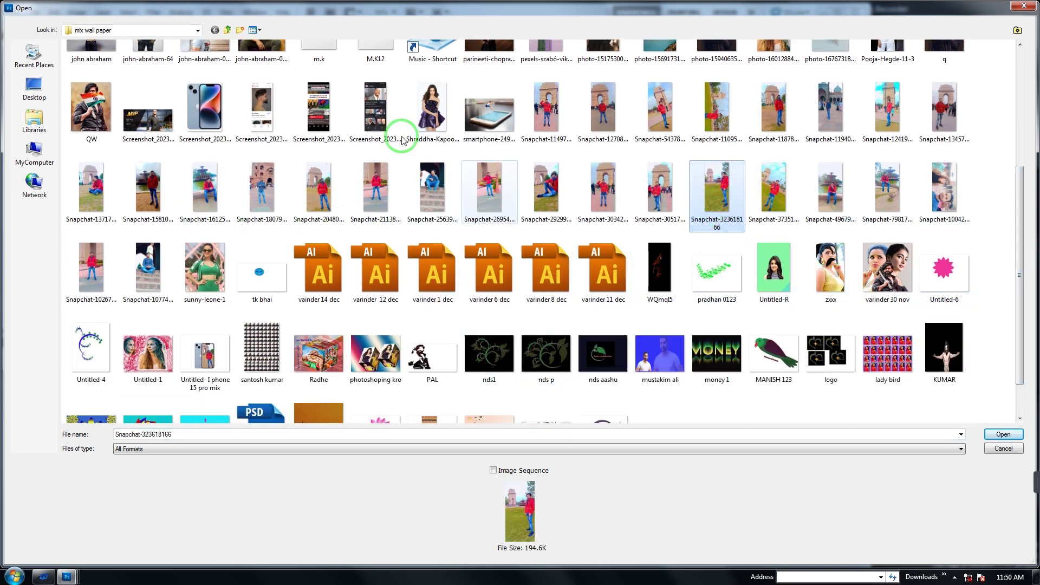
{"action": "left_click", "coordinate": [198, 191]}
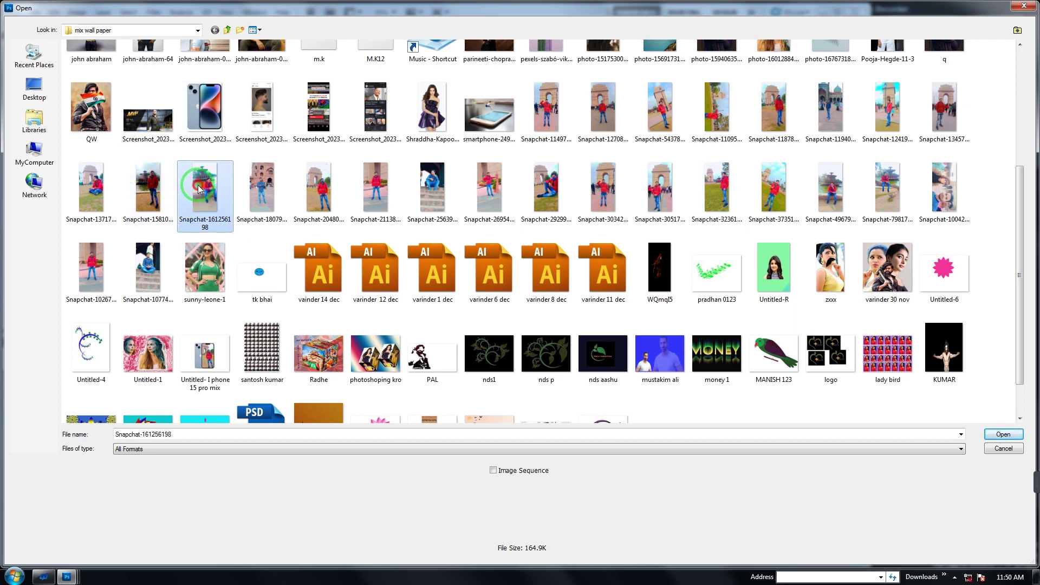
{"action": "left_click", "coordinate": [485, 122]}
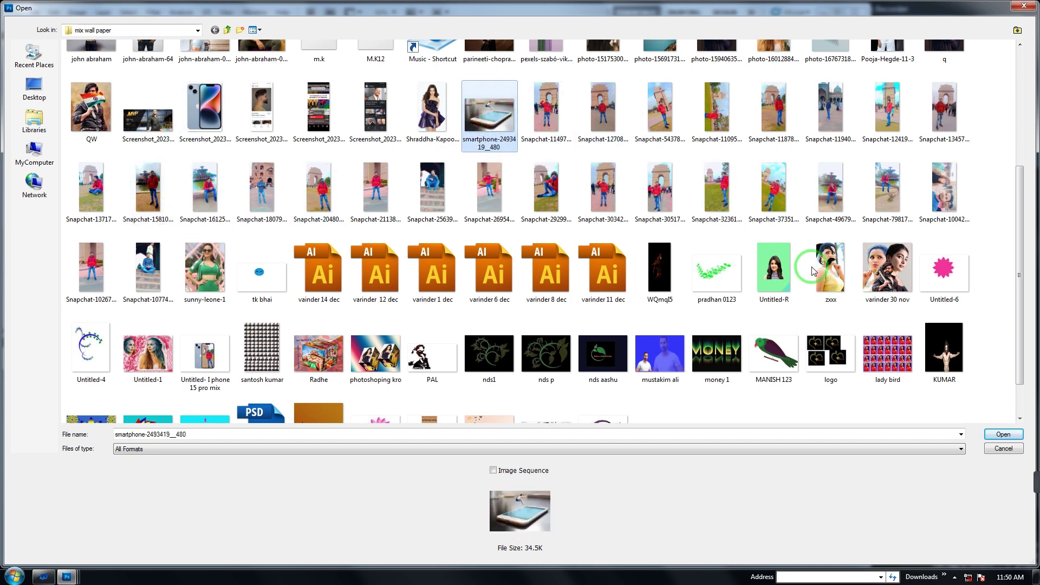
{"action": "left_click_drag", "start_coordinate": [1015, 202], "coordinate": [977, 123]}
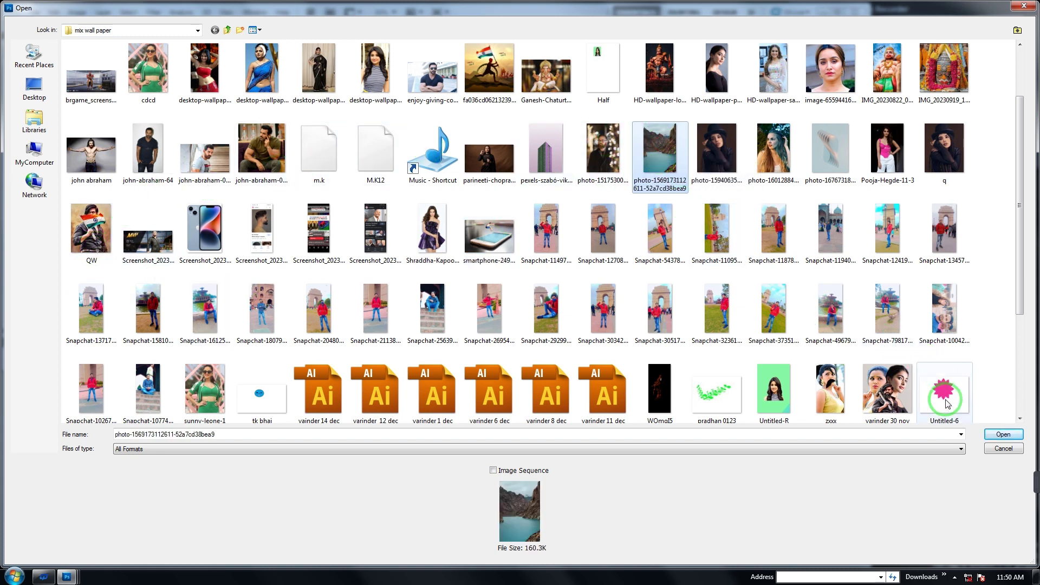
{"action": "left_click", "coordinate": [998, 435]}
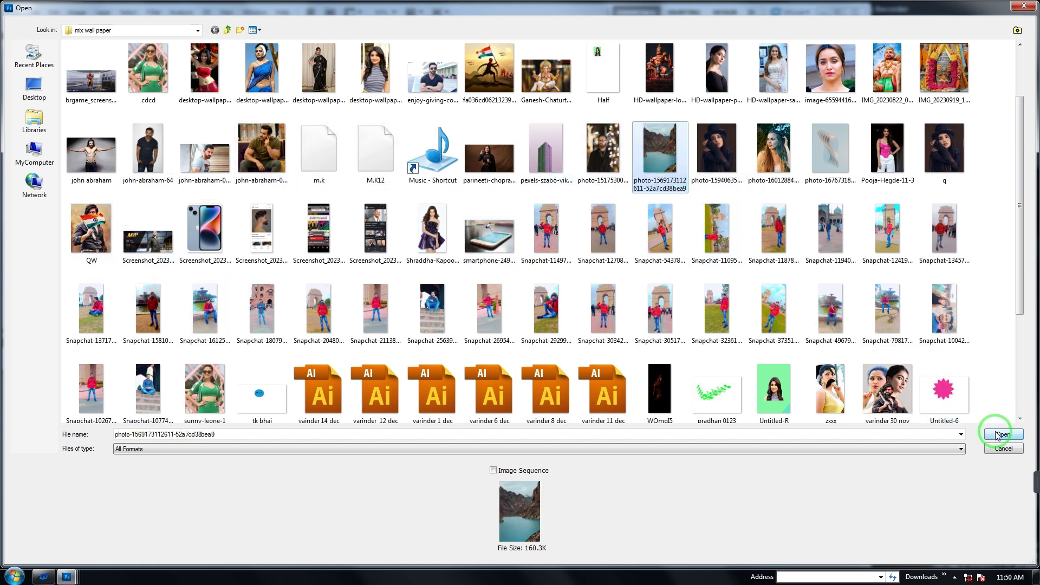
{"action": "left_click", "coordinate": [998, 436]}
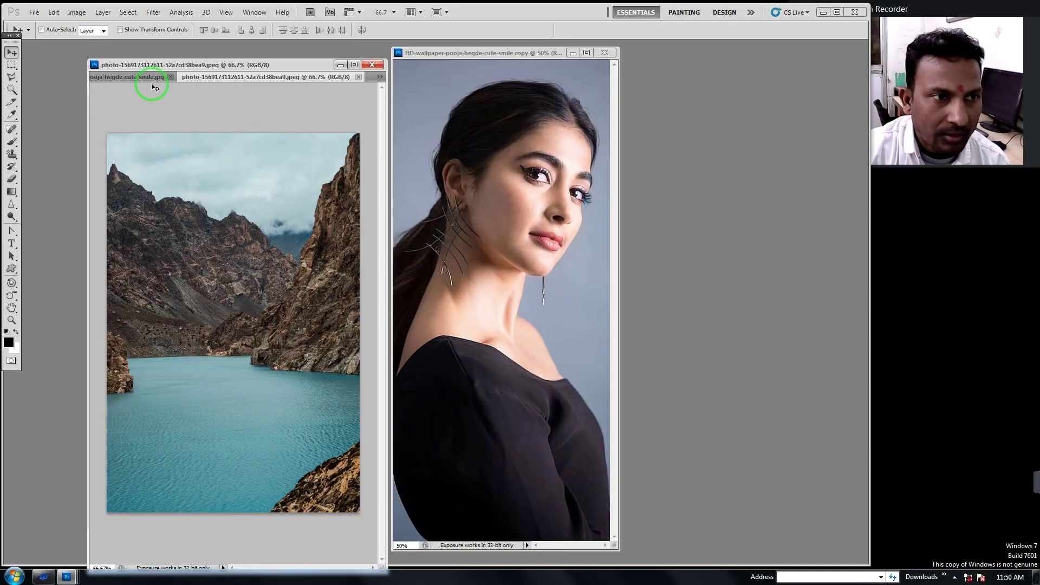
Float the landscape photo in its own window, minimize the duplicate portrait, and reposition the original portrait's window.
{"action": "left_click_drag", "start_coordinate": [212, 67], "coordinate": [654, 154]}
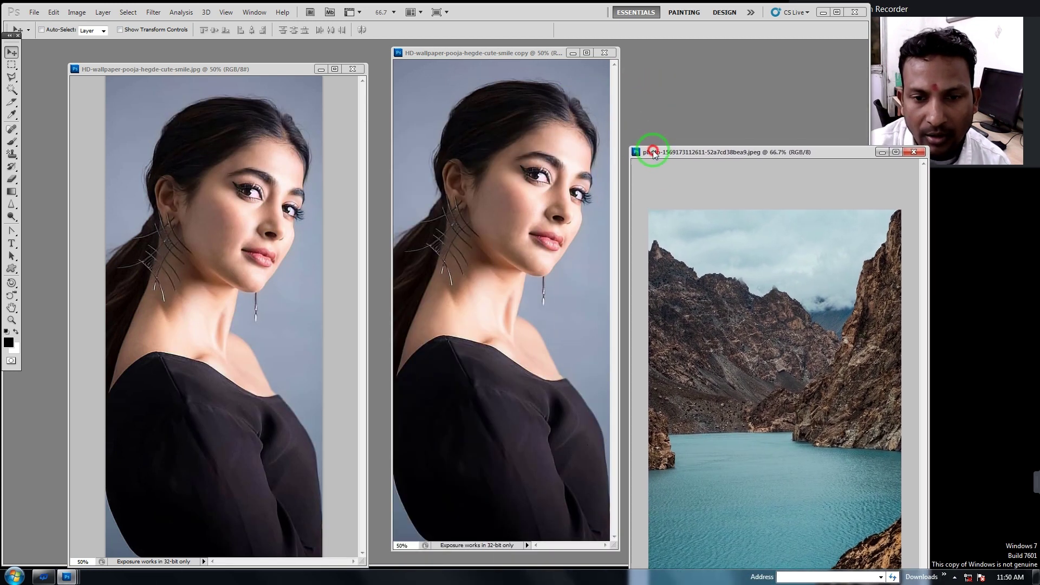
{"action": "left_click", "coordinate": [215, 172]}
{"action": "left_click", "coordinate": [575, 54]}
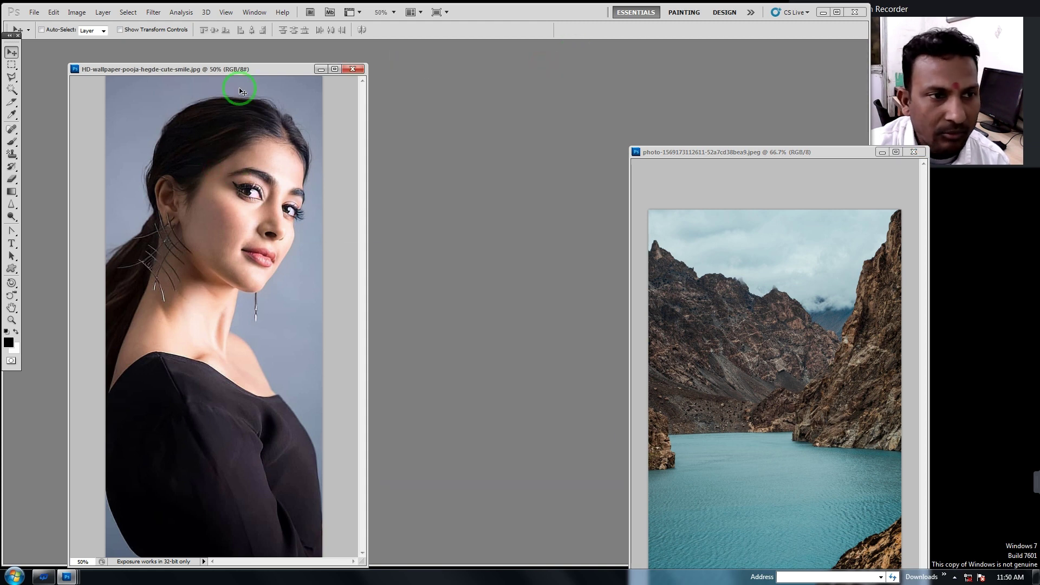
{"action": "left_click_drag", "start_coordinate": [269, 69], "coordinate": [345, 76]}
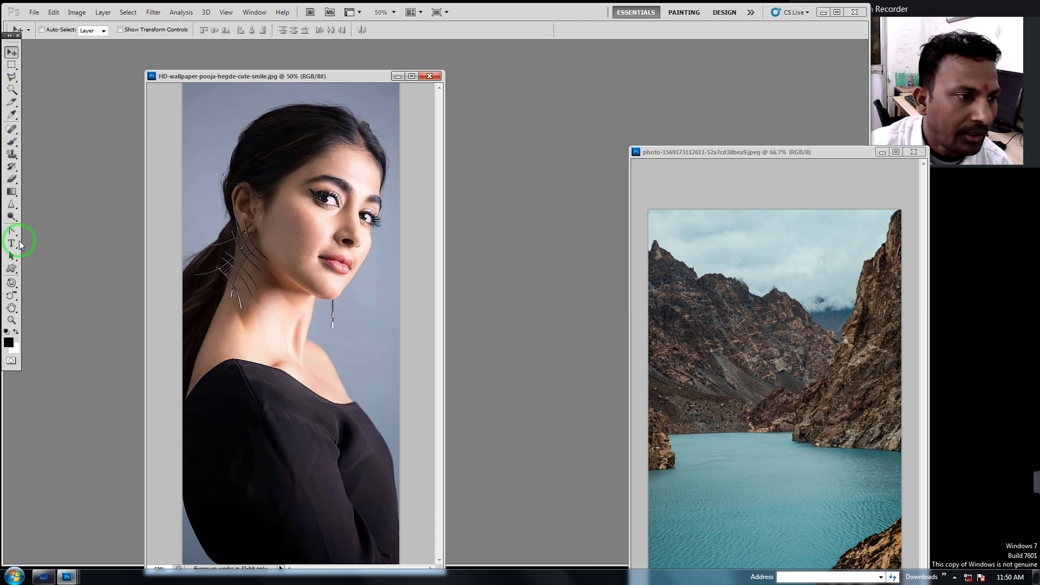
Select the woman's hair with the Polygonal Lasso at 30 px feather, tracing the crown, ponytail, ear and forehead hairline.
{"action": "left_click", "coordinate": [11, 78]}
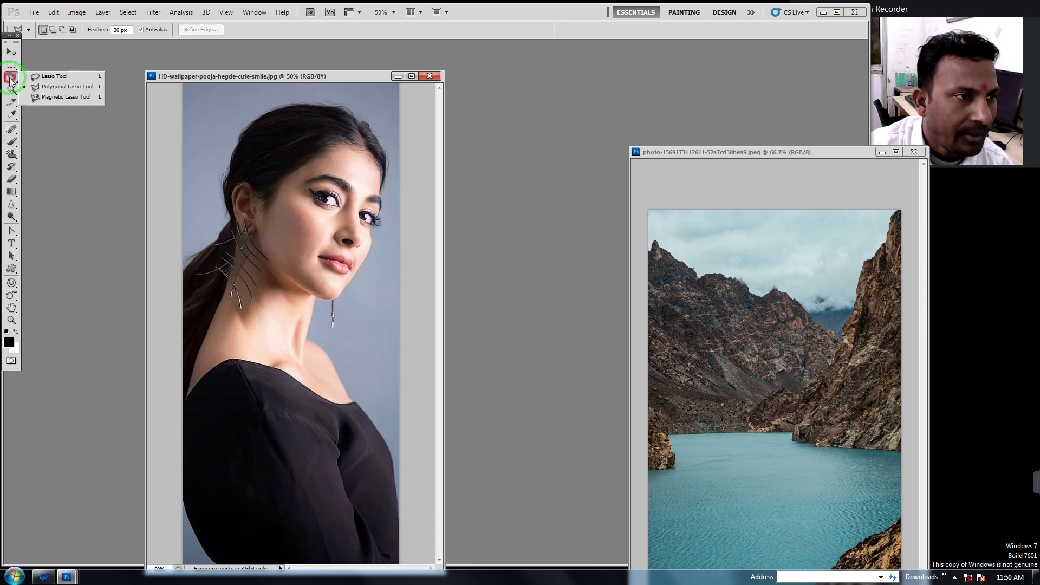
{"action": "left_click", "coordinate": [44, 87]}
{"action": "left_click", "coordinate": [121, 29]}
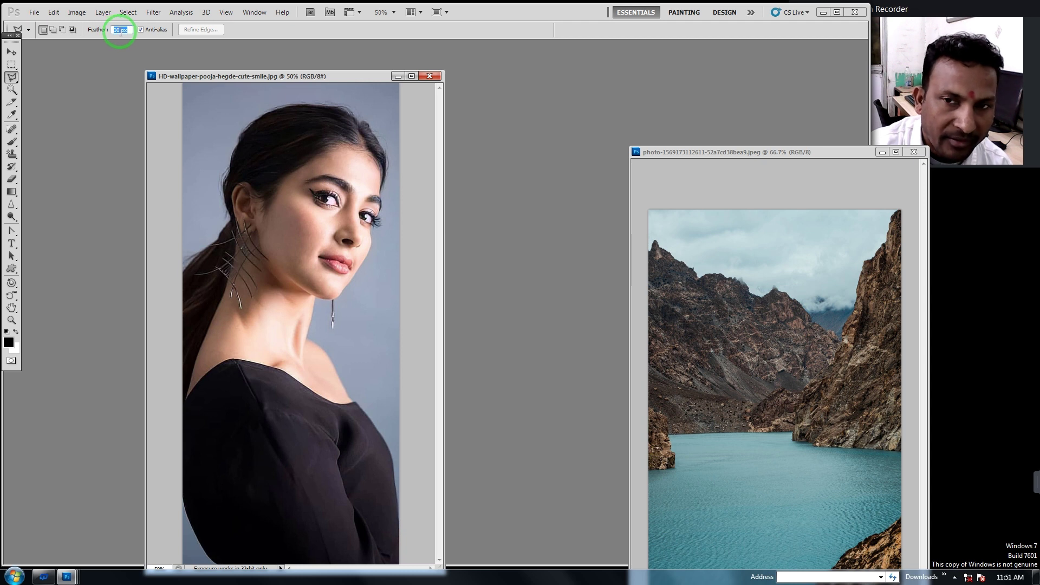
{"action": "left_click", "coordinate": [94, 32]}
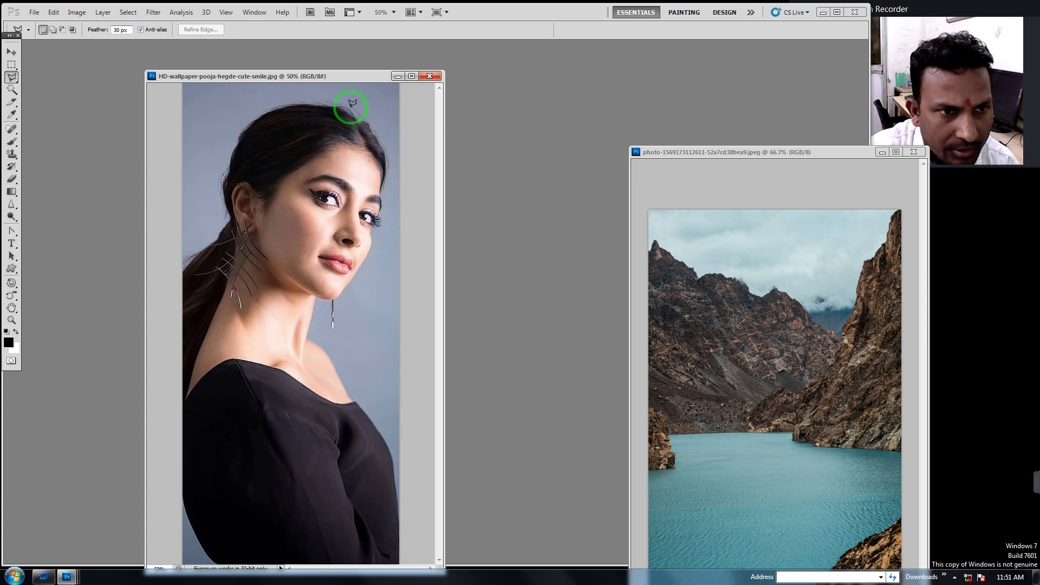
{"action": "left_click", "coordinate": [288, 106]}
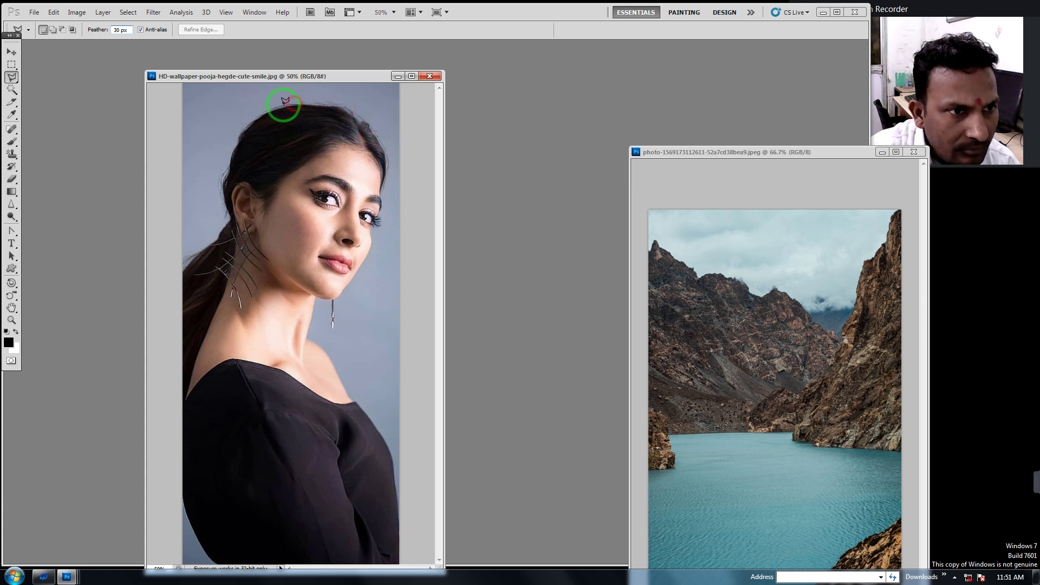
{"action": "left_click", "coordinate": [247, 124]}
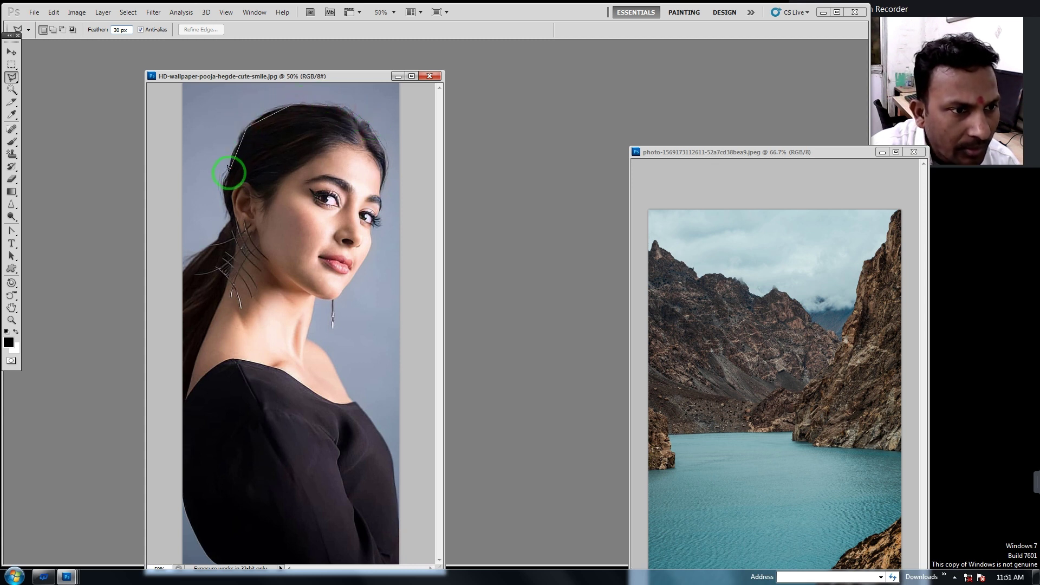
{"action": "left_click", "coordinate": [225, 196]}
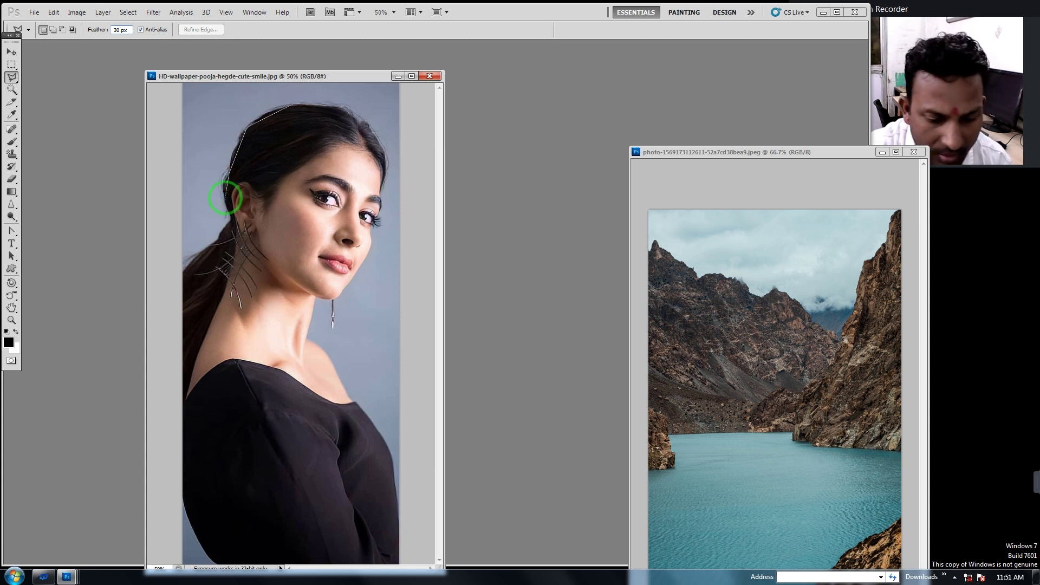
{"action": "left_click", "coordinate": [226, 202]}
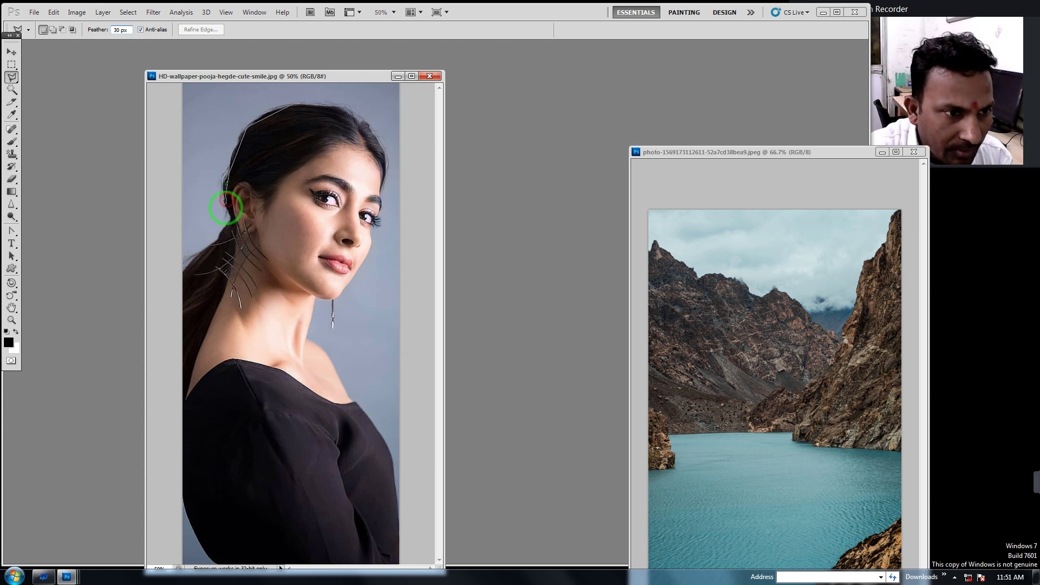
{"action": "left_click", "coordinate": [182, 271]}
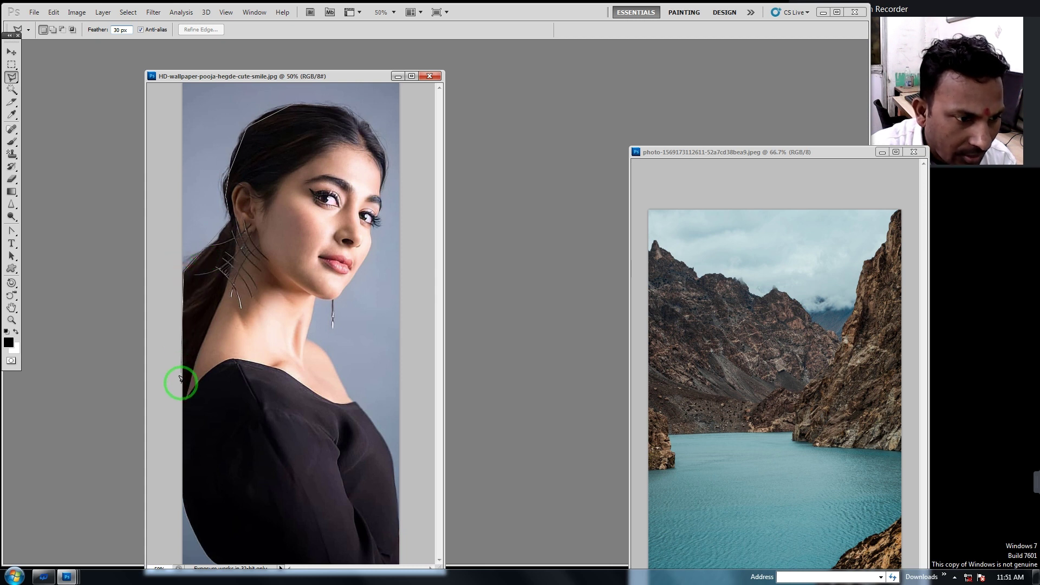
{"action": "left_click", "coordinate": [183, 399]}
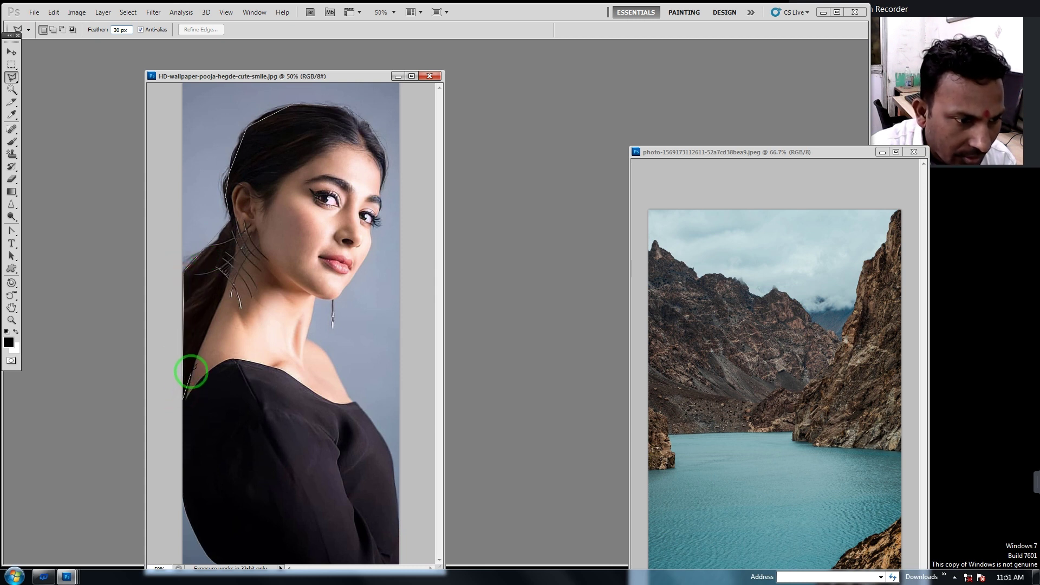
{"action": "left_click", "coordinate": [224, 296]}
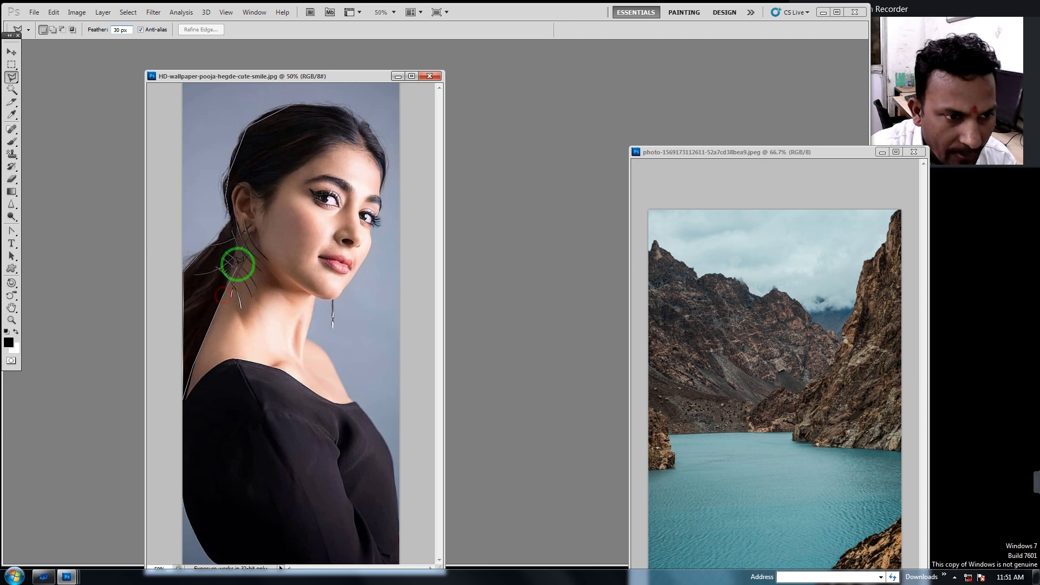
{"action": "left_click", "coordinate": [239, 220]}
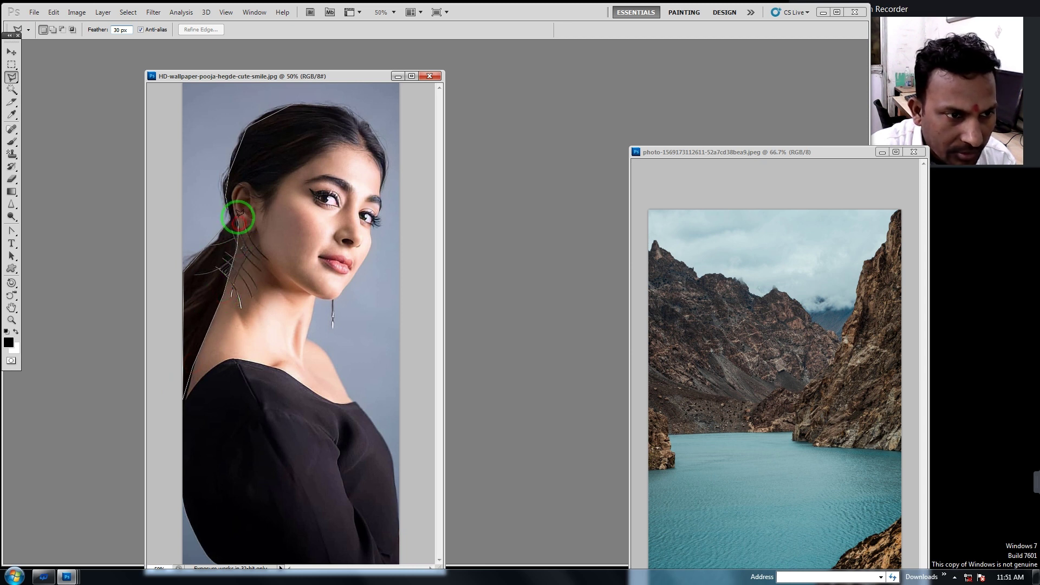
{"action": "left_click", "coordinate": [236, 189]}
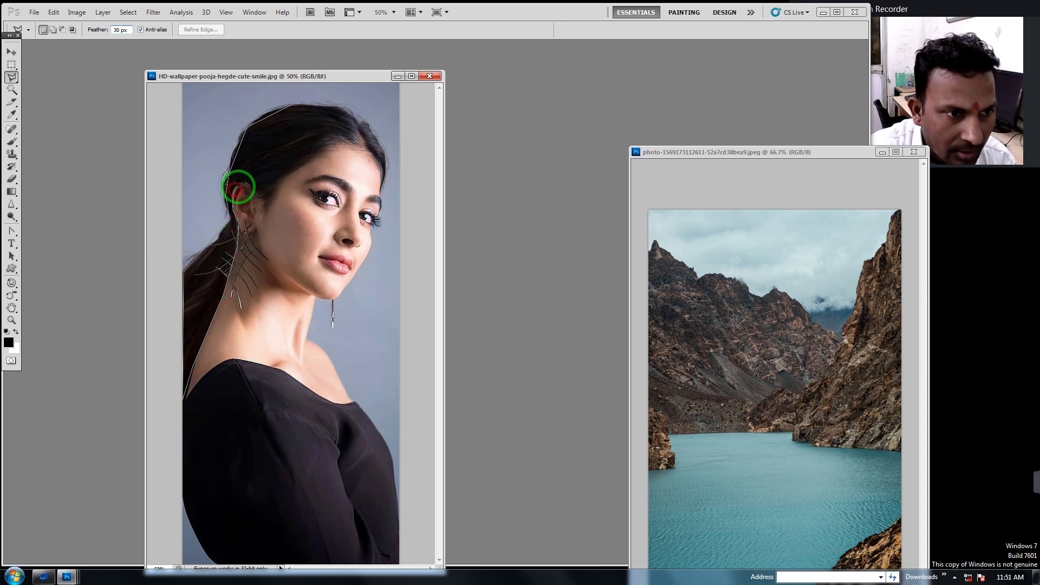
{"action": "left_click", "coordinate": [239, 183]}
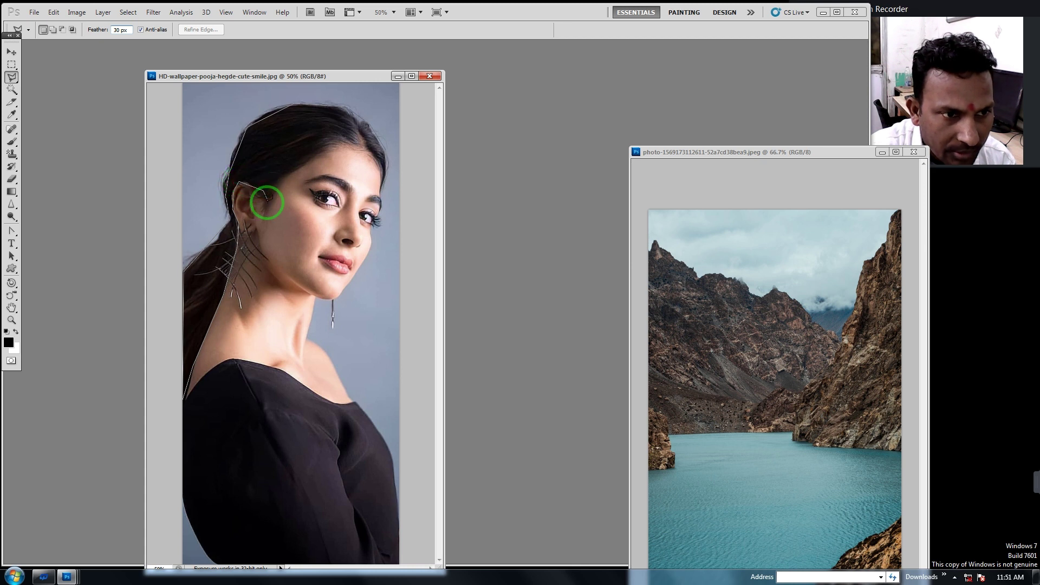
{"action": "left_click", "coordinate": [263, 217]}
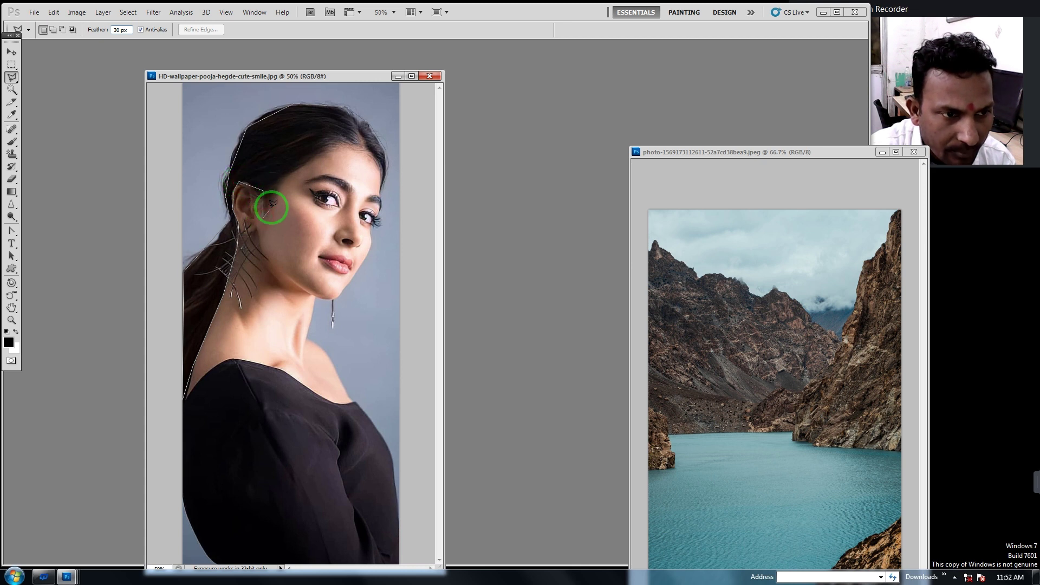
{"action": "left_click", "coordinate": [285, 179]}
{"action": "left_click", "coordinate": [323, 149]}
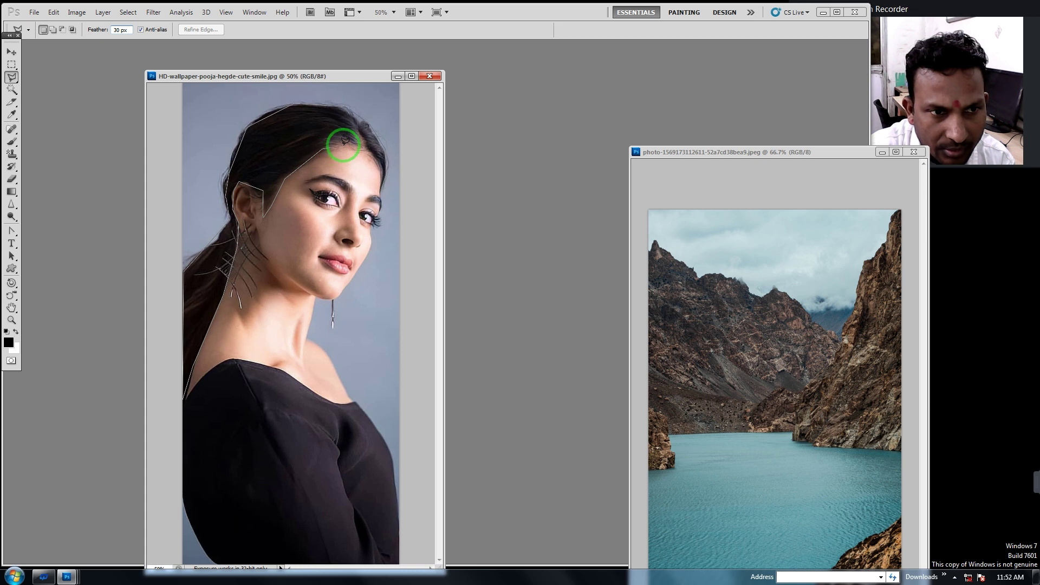
{"action": "left_click", "coordinate": [375, 163]}
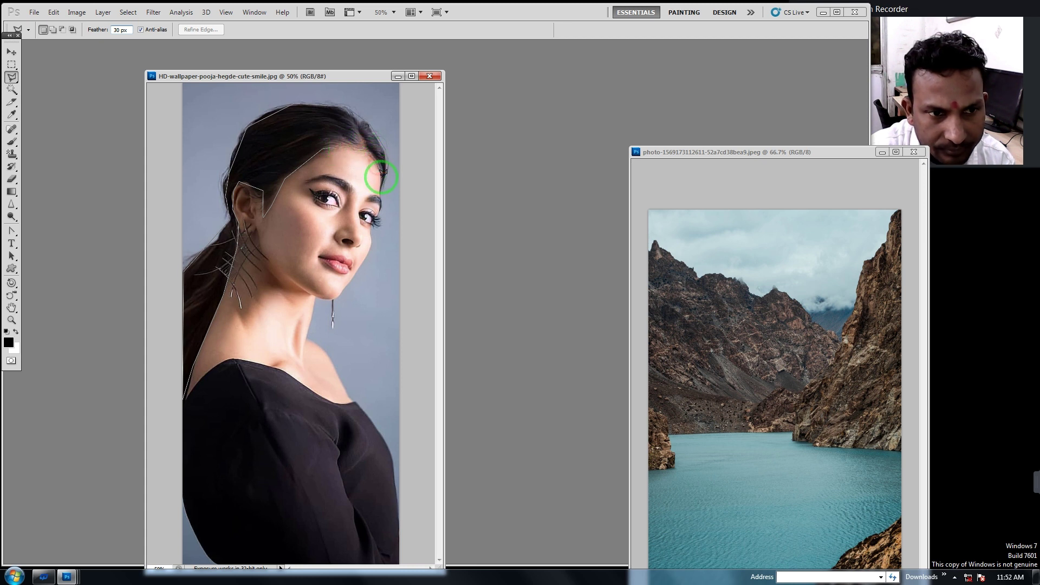
{"action": "double_click", "coordinate": [382, 189]}
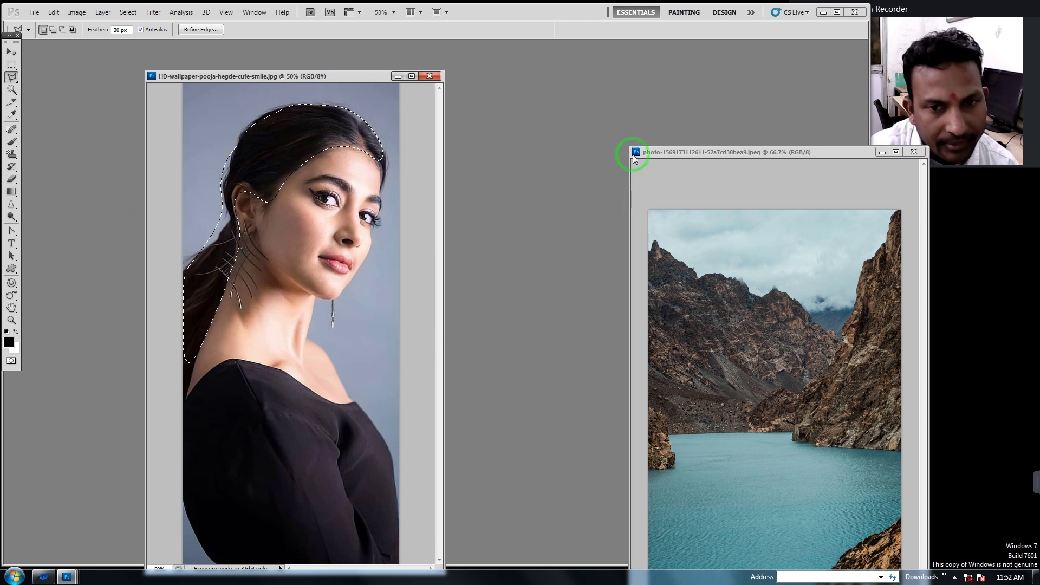
Place the landscape window beside the portrait, select the entire landscape photo, and return to the original portrait.
{"action": "left_click", "coordinate": [673, 152]}
{"action": "left_click_drag", "start_coordinate": [671, 152], "coordinate": [499, 92]}
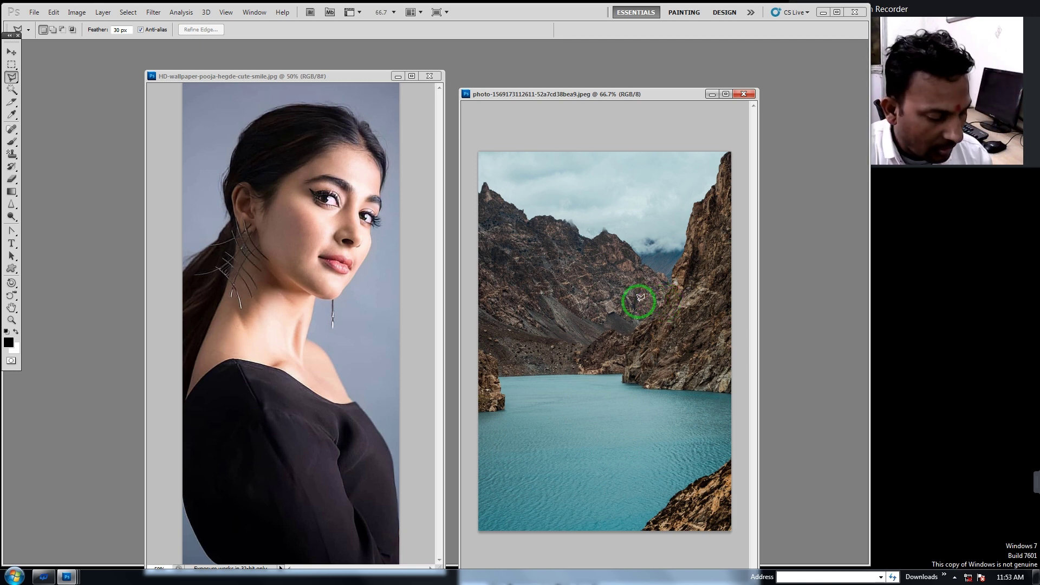
{"action": "key", "text": "ctrl+a"}
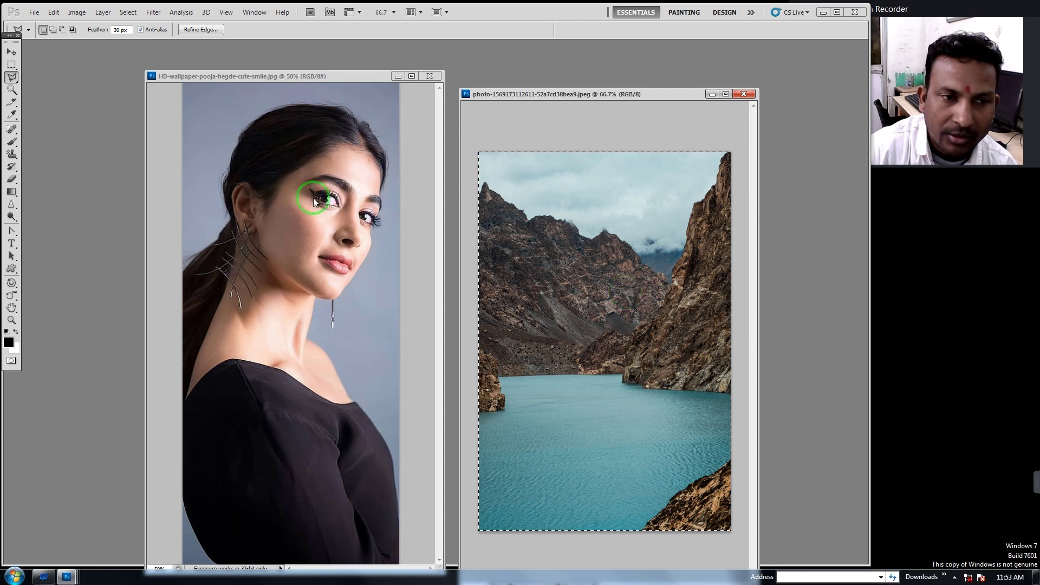
{"action": "left_click", "coordinate": [275, 129]}
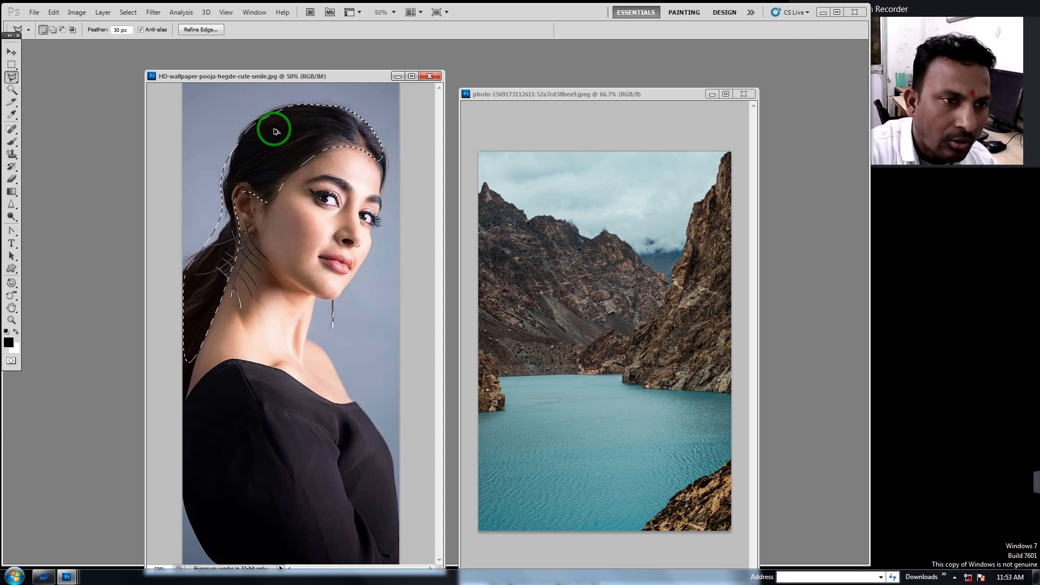
Paste the landscape into the feathered hair selection, scale it to about 135% wide and 126% high, and shift it up over the hair.
{"action": "key", "text": "ctrl+alt+shift+v"}
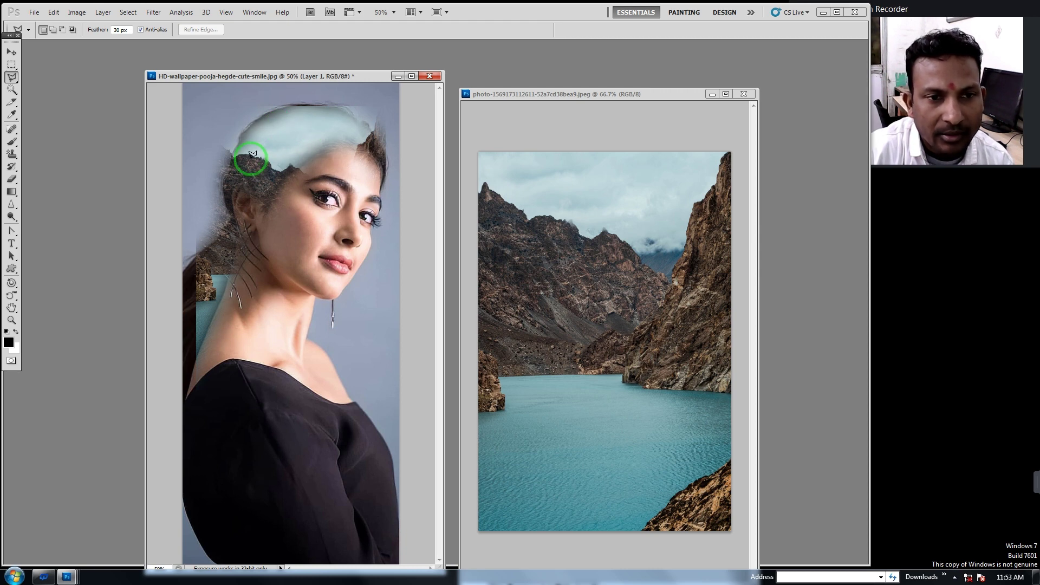
{"action": "left_click", "coordinate": [11, 52]}
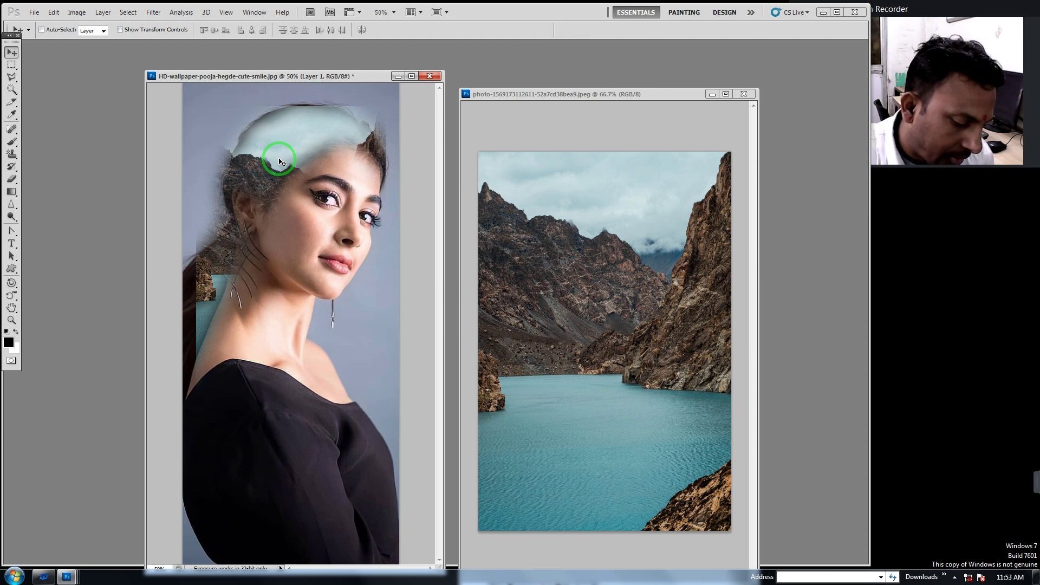
{"action": "key", "text": "ctrl+t"}
{"action": "left_click_drag", "start_coordinate": [195, 100], "coordinate": [139, 35]}
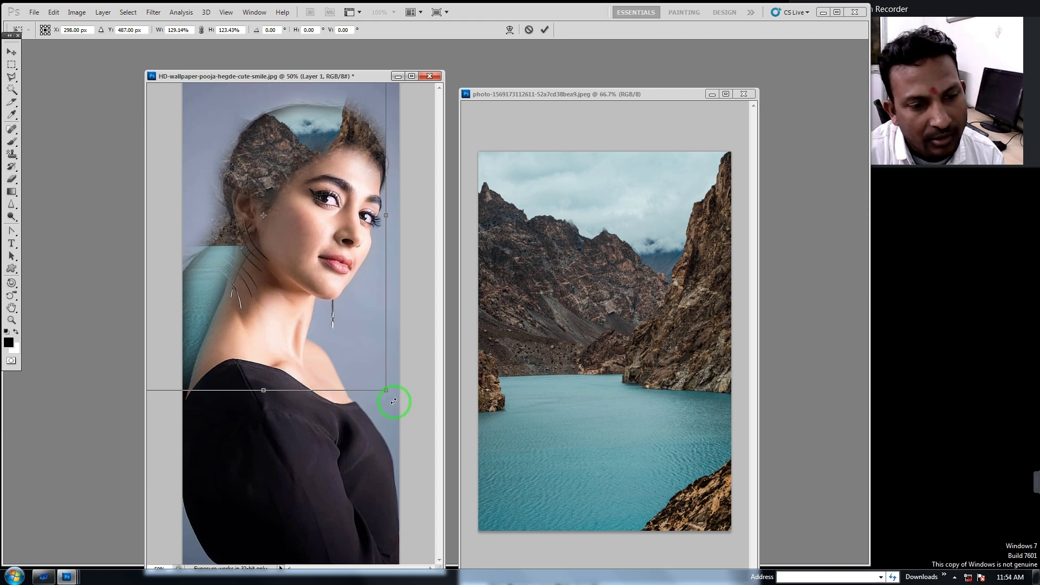
{"action": "left_click_drag", "start_coordinate": [387, 391], "coordinate": [395, 399]}
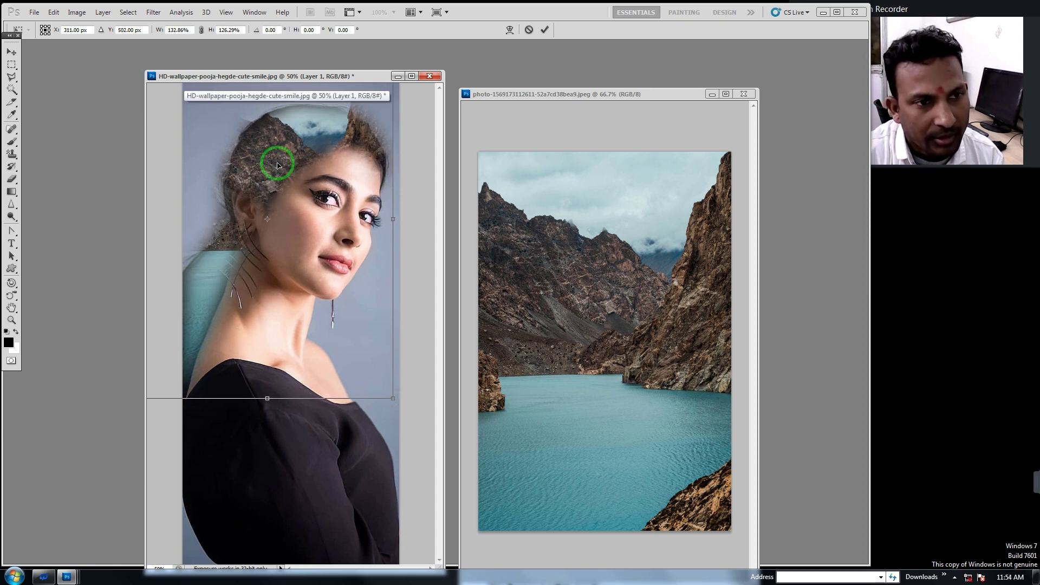
{"action": "mouse_move", "coordinate": [392, 220]}
{"action": "left_mouse_down"}
{"action": "mouse_move", "coordinate": [413, 223]}
{"action": "mouse_move", "coordinate": [400, 201]}
{"action": "left_mouse_up"}
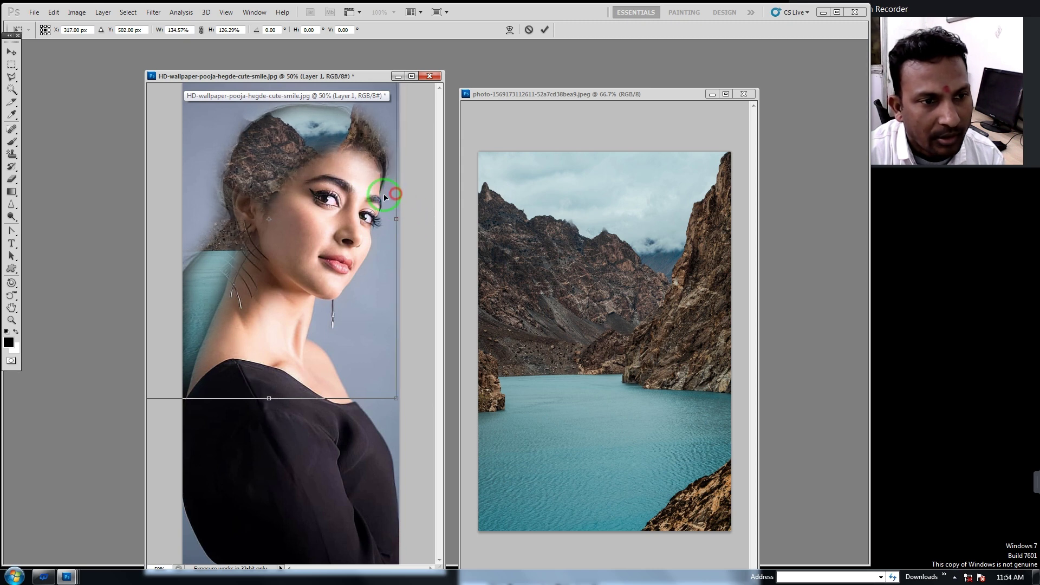
{"action": "left_click_drag", "start_coordinate": [280, 169], "coordinate": [278, 115]}
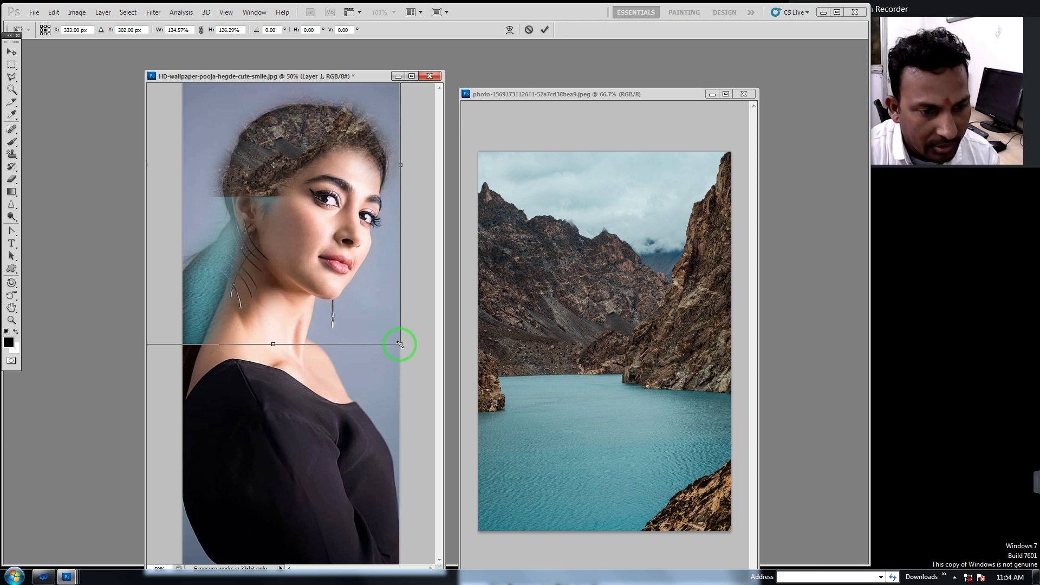
Enlarge the pasted landscape to about 224% wide and 233% high, position its rocks over the crown and ponytail, and apply the transformation.
{"action": "left_click_drag", "start_coordinate": [399, 345], "coordinate": [627, 543]}
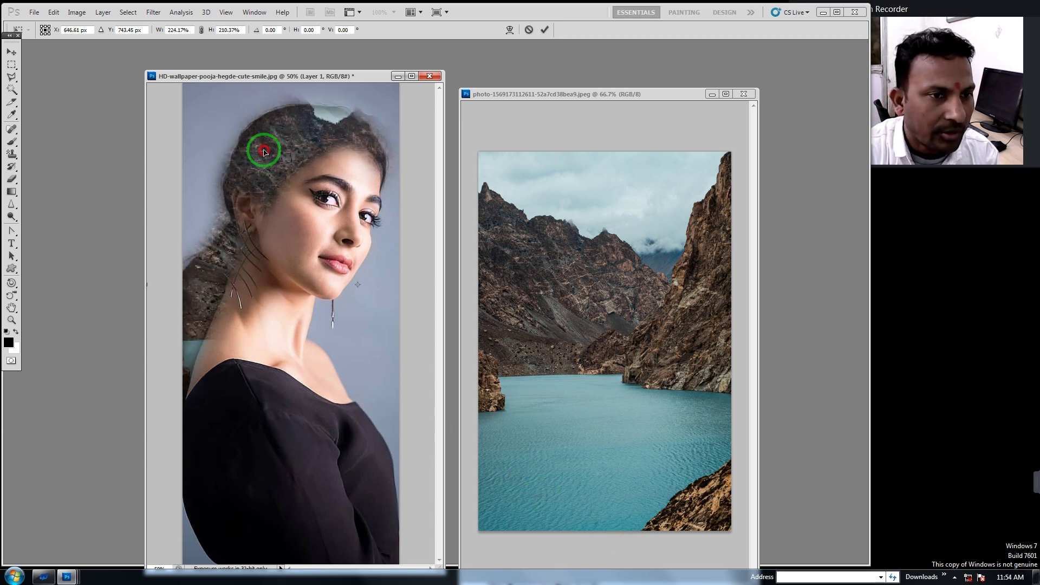
{"action": "left_click_drag", "start_coordinate": [260, 148], "coordinate": [233, 99]}
{"action": "left_click_drag", "start_coordinate": [276, 125], "coordinate": [281, 128]}
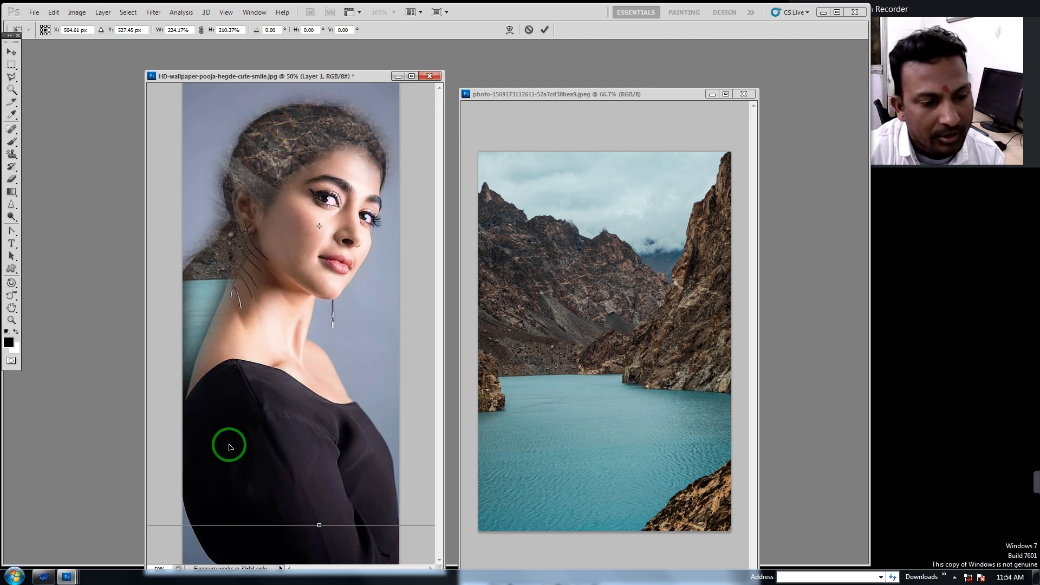
{"action": "left_click_drag", "start_coordinate": [321, 523], "coordinate": [324, 582]}
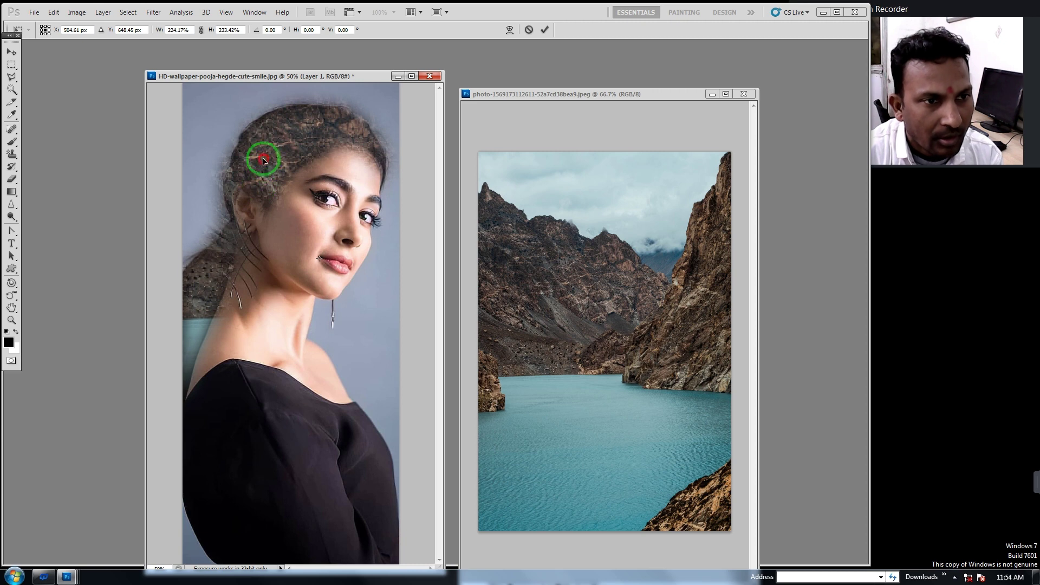
{"action": "left_click_drag", "start_coordinate": [260, 158], "coordinate": [256, 140]}
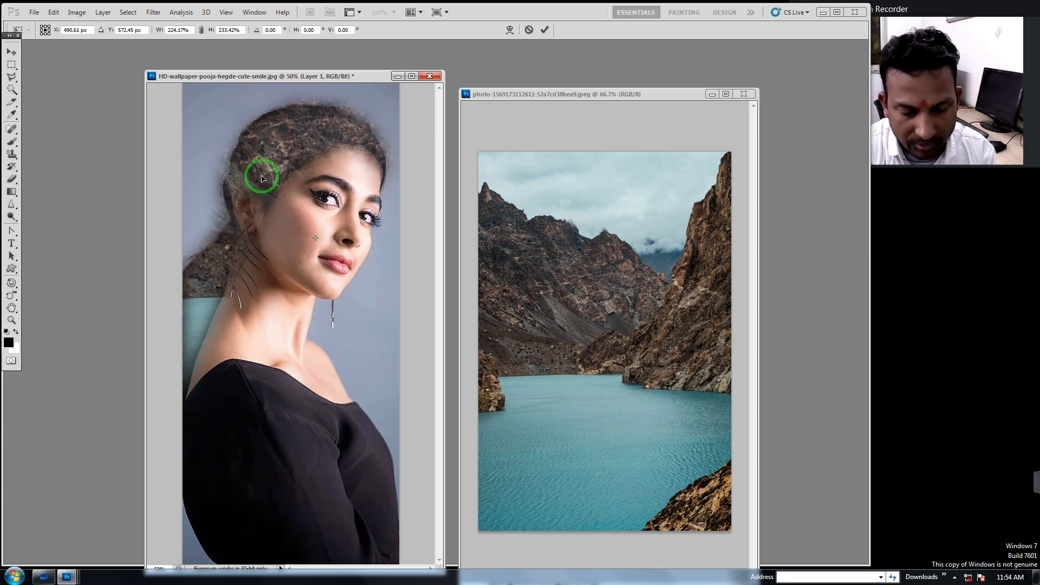
{"action": "key", "text": "Return"}
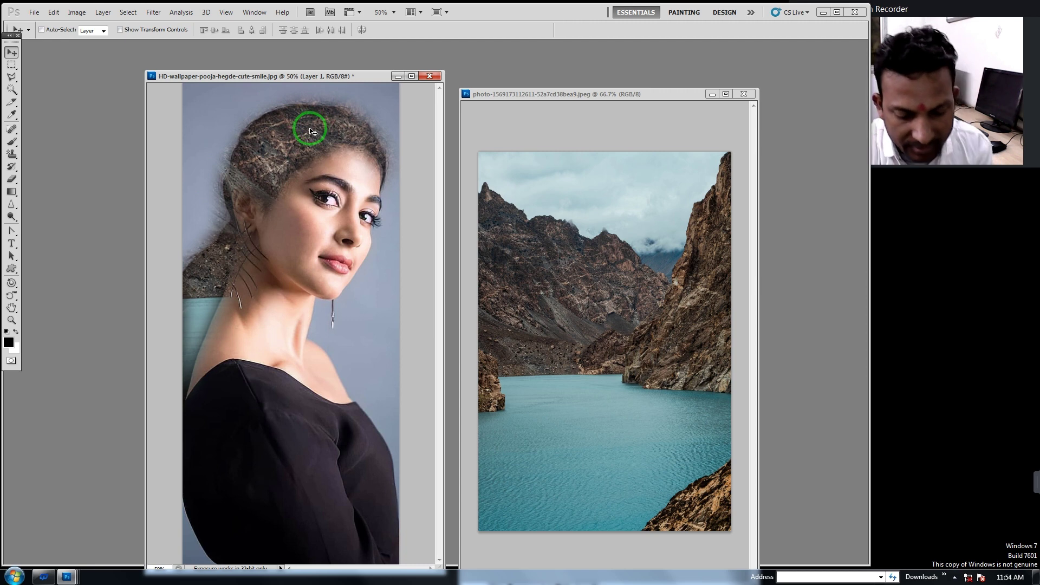
Close the landscape photo and widen the portrait's window to show the whole crown at 200% zoom.
{"action": "key", "text": "ctrl+plus"}
{"action": "key", "text": "ctrl+plus"}
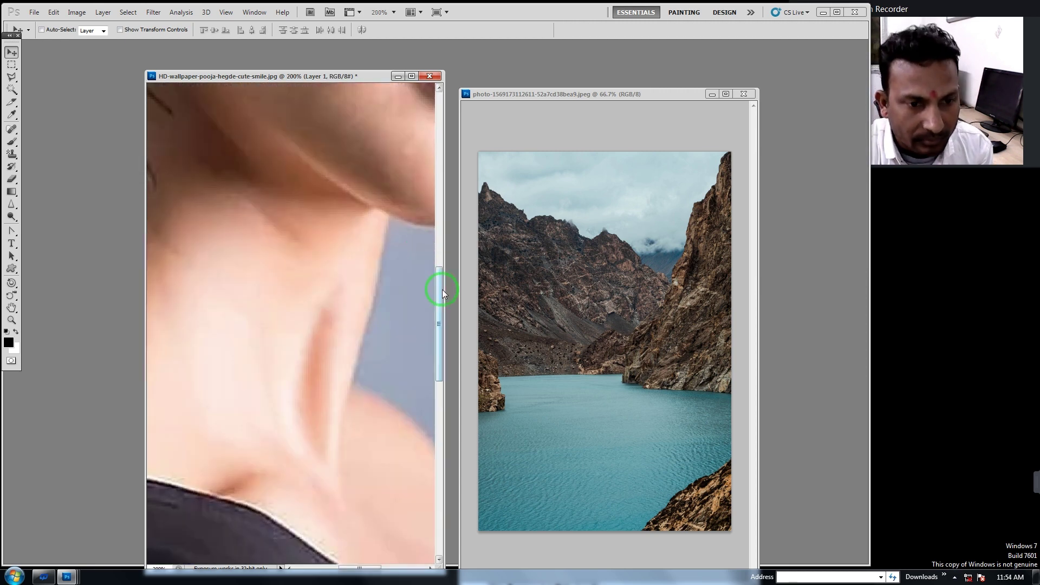
{"action": "left_click_drag", "start_coordinate": [442, 289], "coordinate": [427, 102]}
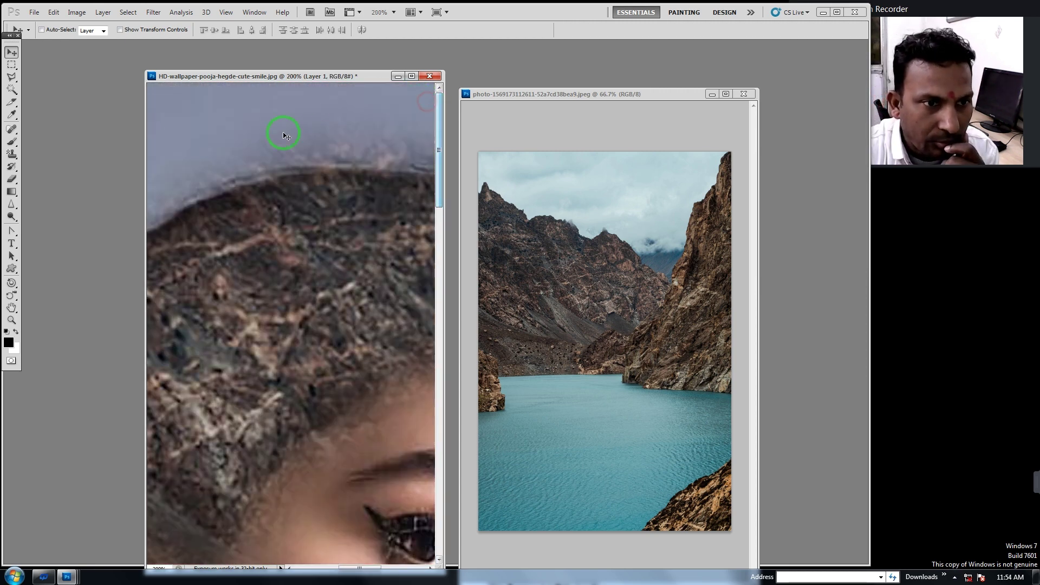
{"action": "left_click_drag", "start_coordinate": [443, 244], "coordinate": [483, 244]}
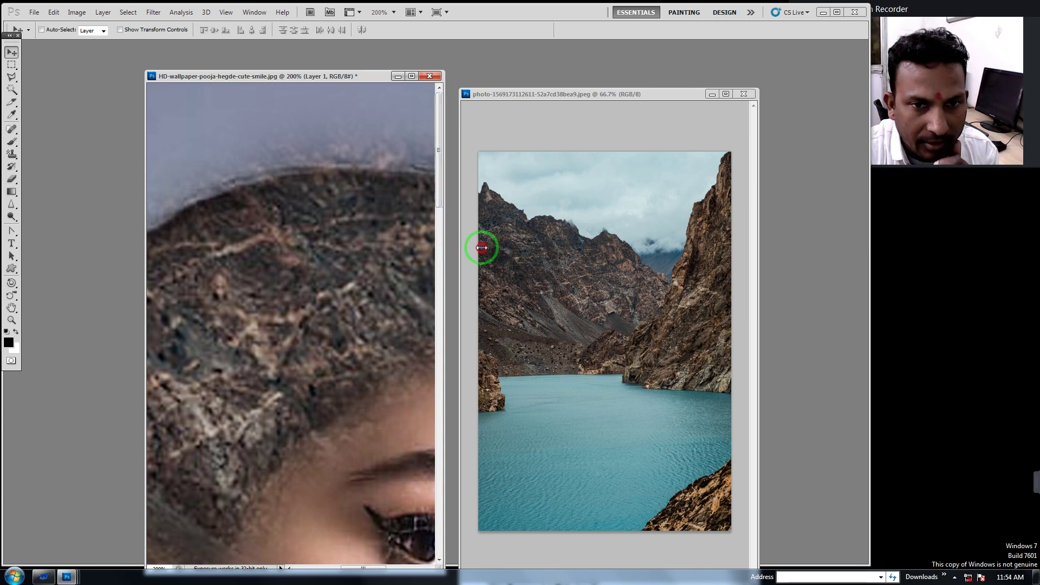
{"action": "left_click", "coordinate": [745, 95]}
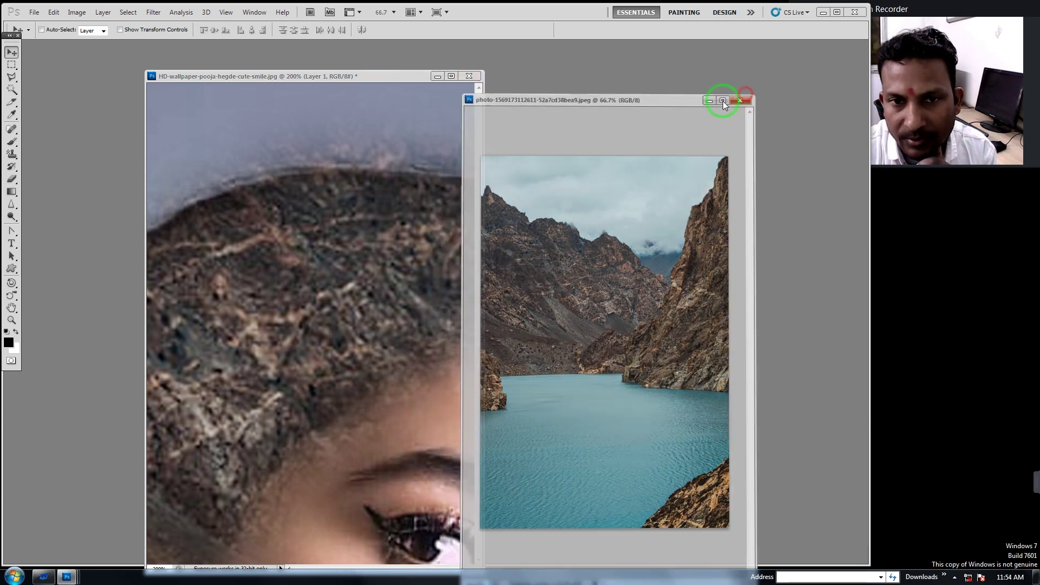
{"action": "left_click_drag", "start_coordinate": [490, 266], "coordinate": [862, 312]}
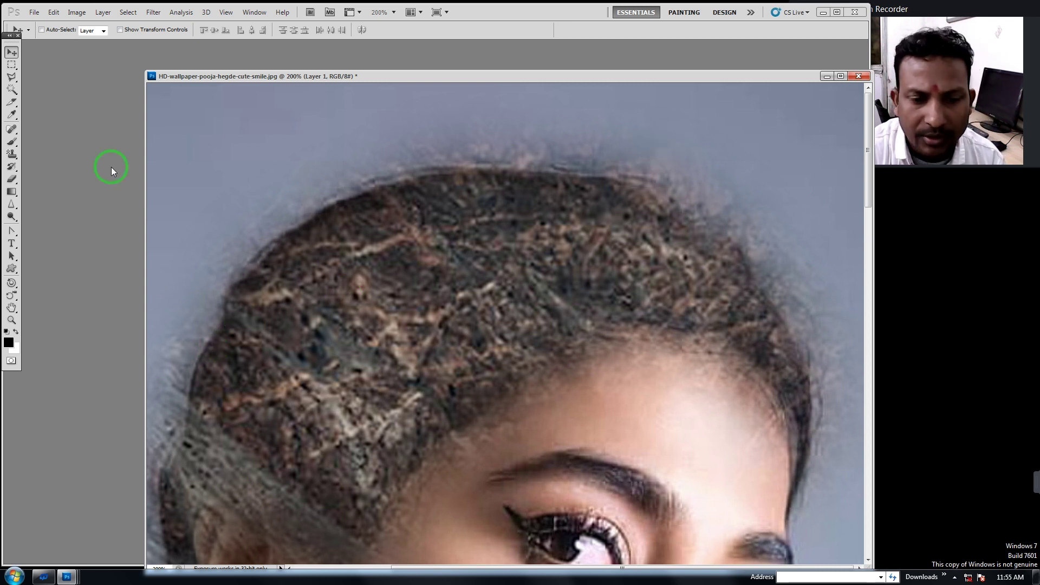
Paint away the rock-textured haze around the outside of the hair with the 99 px History Brush at 100% opacity.
{"action": "left_click", "coordinate": [11, 167]}
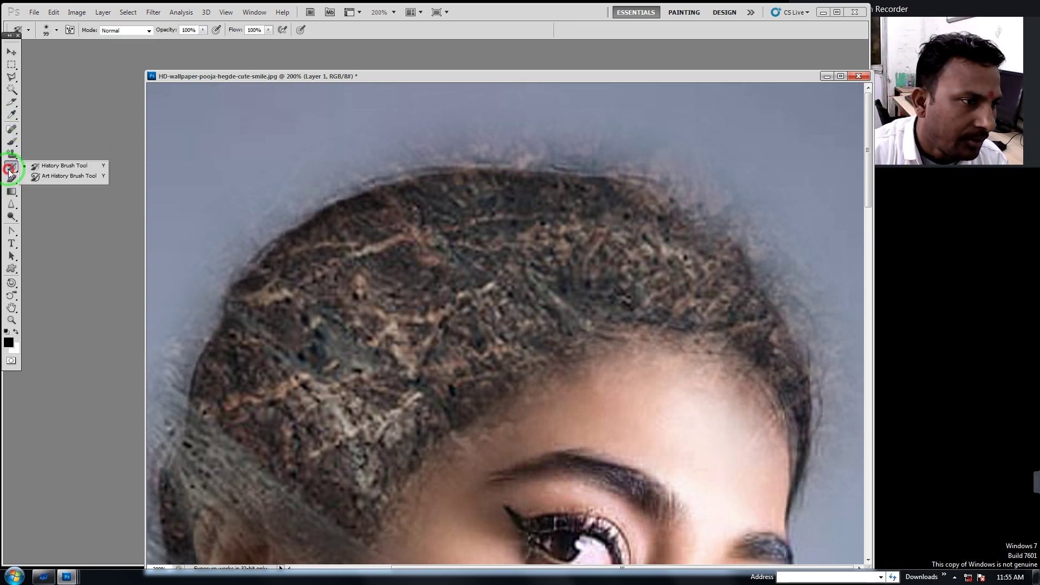
{"action": "left_click", "coordinate": [48, 164]}
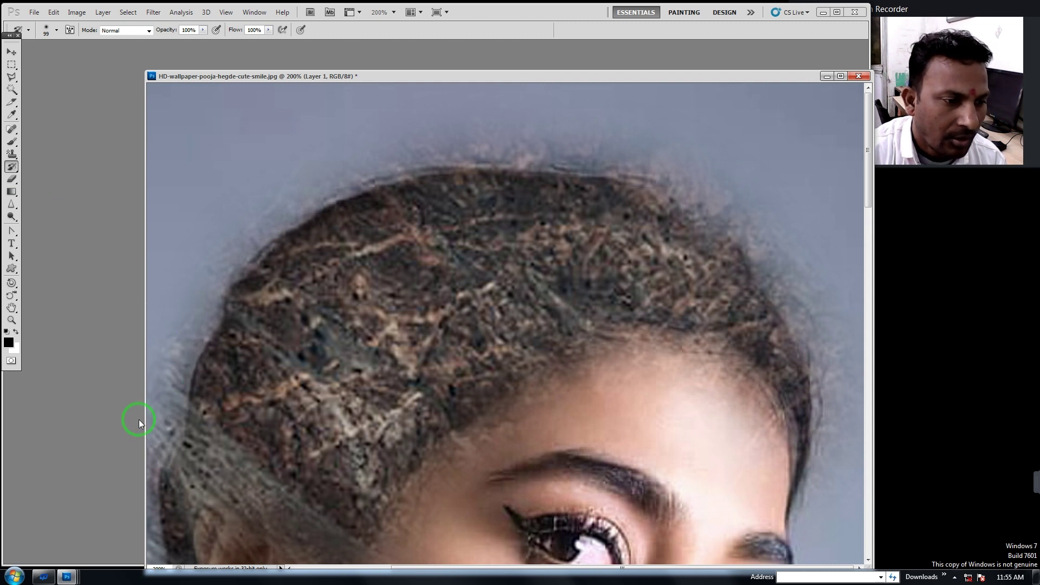
{"action": "mouse_move", "coordinate": [147, 391]}
{"action": "left_mouse_down"}
{"action": "mouse_move", "coordinate": [155, 321]}
{"action": "mouse_move", "coordinate": [183, 264]}
{"action": "mouse_move", "coordinate": [250, 193]}
{"action": "mouse_move", "coordinate": [383, 141]}
{"action": "mouse_move", "coordinate": [553, 129]}
{"action": "mouse_move", "coordinate": [612, 131]}
{"action": "mouse_move", "coordinate": [679, 156]}
{"action": "mouse_move", "coordinate": [705, 150]}
{"action": "mouse_move", "coordinate": [745, 177]}
{"action": "mouse_move", "coordinate": [838, 294]}
{"action": "mouse_move", "coordinate": [843, 474]}
{"action": "mouse_move", "coordinate": [853, 396]}
{"action": "mouse_move", "coordinate": [839, 288]}
{"action": "mouse_move", "coordinate": [777, 189]}
{"action": "mouse_move", "coordinate": [707, 150]}
{"action": "mouse_move", "coordinate": [649, 140]}
{"action": "mouse_move", "coordinate": [489, 115]}
{"action": "mouse_move", "coordinate": [394, 121]}
{"action": "mouse_move", "coordinate": [205, 158]}
{"action": "mouse_move", "coordinate": [132, 294]}
{"action": "mouse_move", "coordinate": [113, 486]}
{"action": "mouse_move", "coordinate": [140, 351]}
{"action": "mouse_move", "coordinate": [146, 174]}
{"action": "left_mouse_up"}
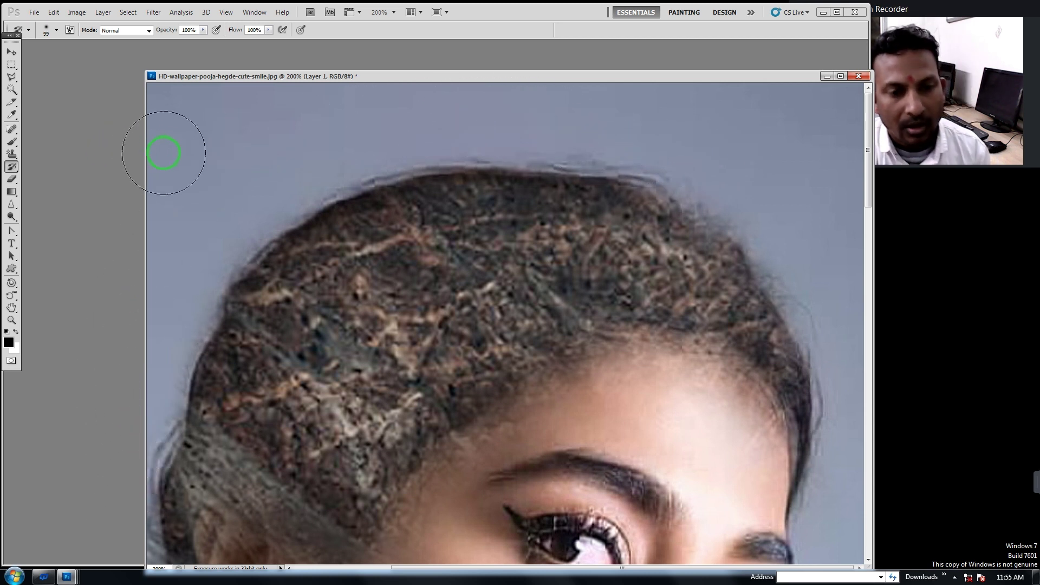
Show the edited portrait at 66.7% zoom, then shift and narrow its window to free space beside it.
{"action": "key", "text": "ctrl+minus"}
{"action": "key", "text": "ctrl+minus"}
{"action": "key", "text": "ctrl+minus"}
{"action": "key", "text": "ctrl+minus"}
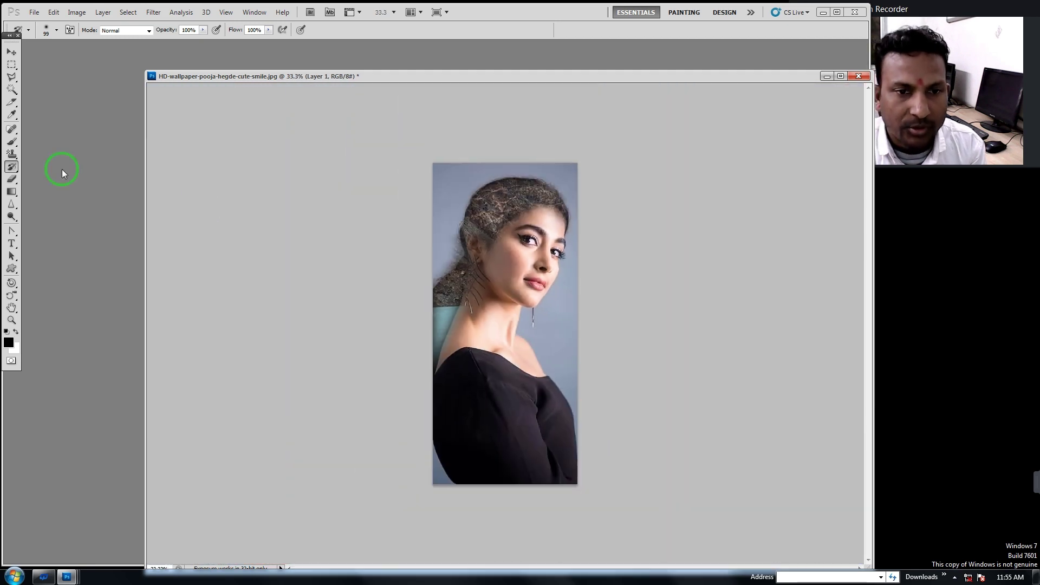
{"action": "left_click", "coordinate": [11, 51]}
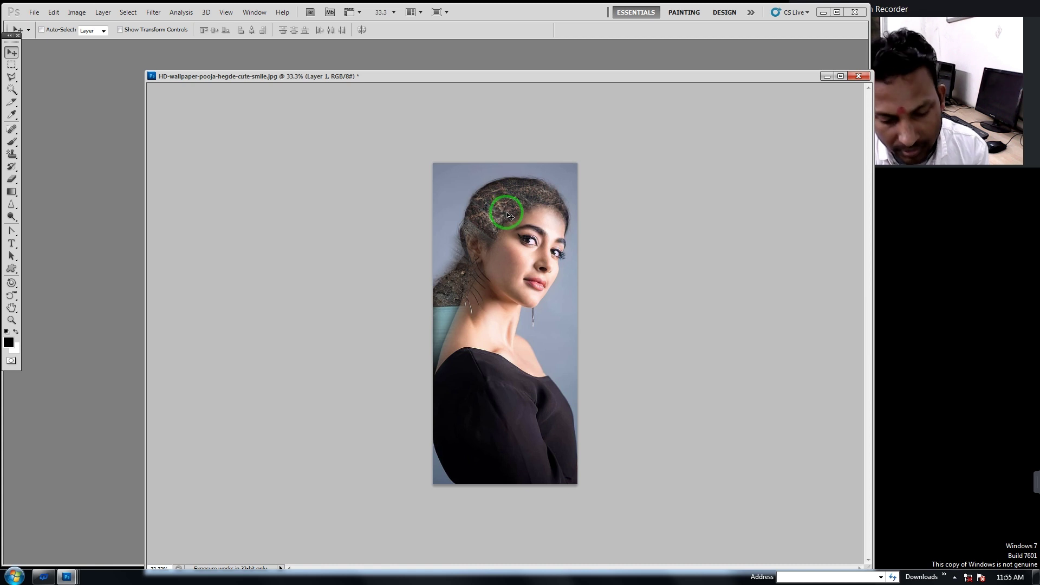
{"action": "key", "text": "ctrl+plus"}
{"action": "key", "text": "ctrl+plus"}
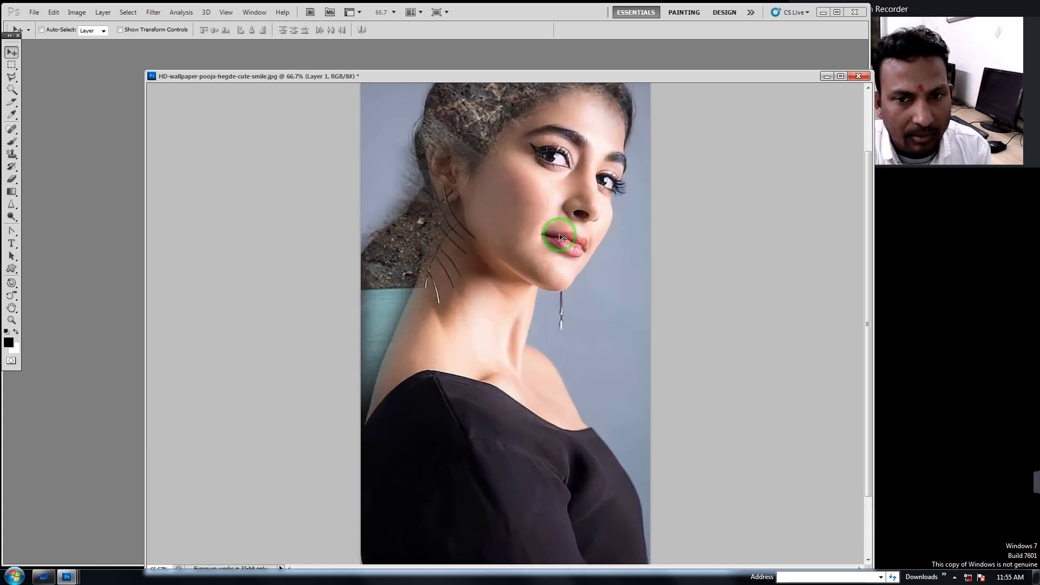
{"action": "left_click_drag", "start_coordinate": [867, 174], "coordinate": [817, 107]}
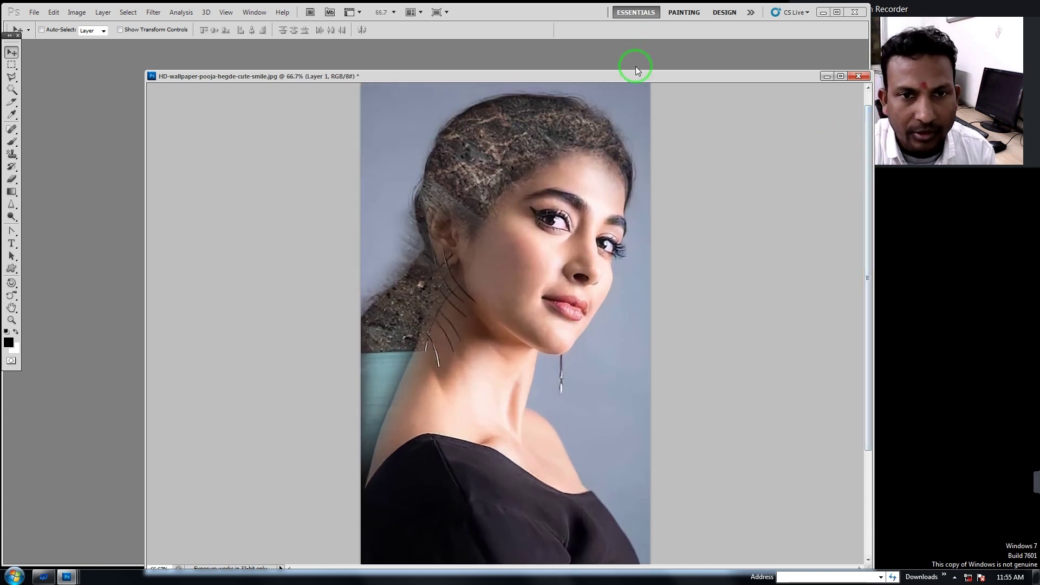
{"action": "left_click_drag", "start_coordinate": [512, 71], "coordinate": [485, 76]}
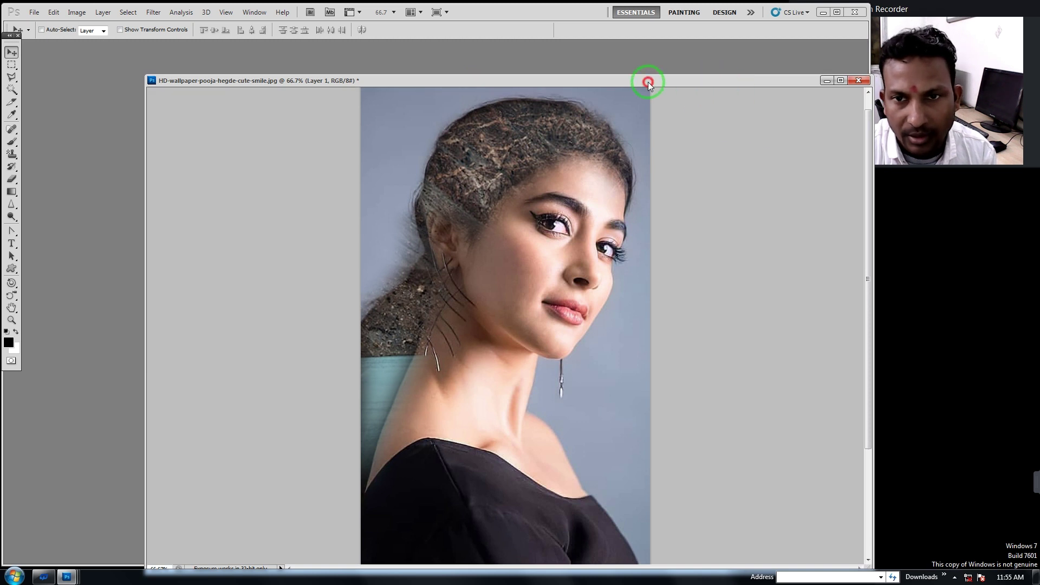
{"action": "left_click_drag", "start_coordinate": [650, 82], "coordinate": [496, 79]}
{"action": "left_click_drag", "start_coordinate": [719, 310], "coordinate": [500, 282]}
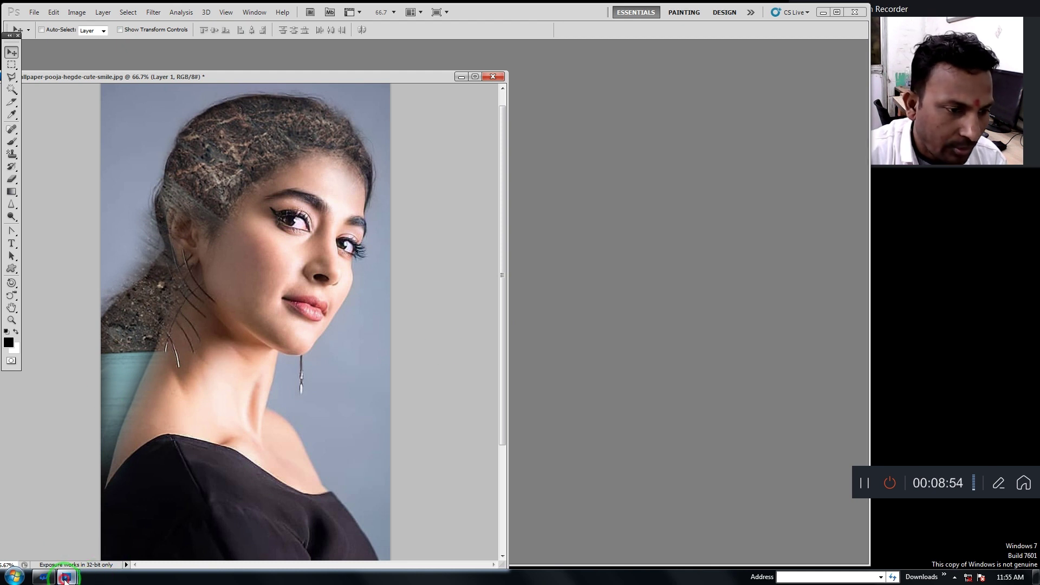
Restore the minimized duplicate portrait, widen its window, and arrange it beside the edited portrait for a before-and-after comparison.
{"action": "mouse_move", "coordinate": [67, 577]}
{"action": "left_click", "coordinate": [180, 536]}
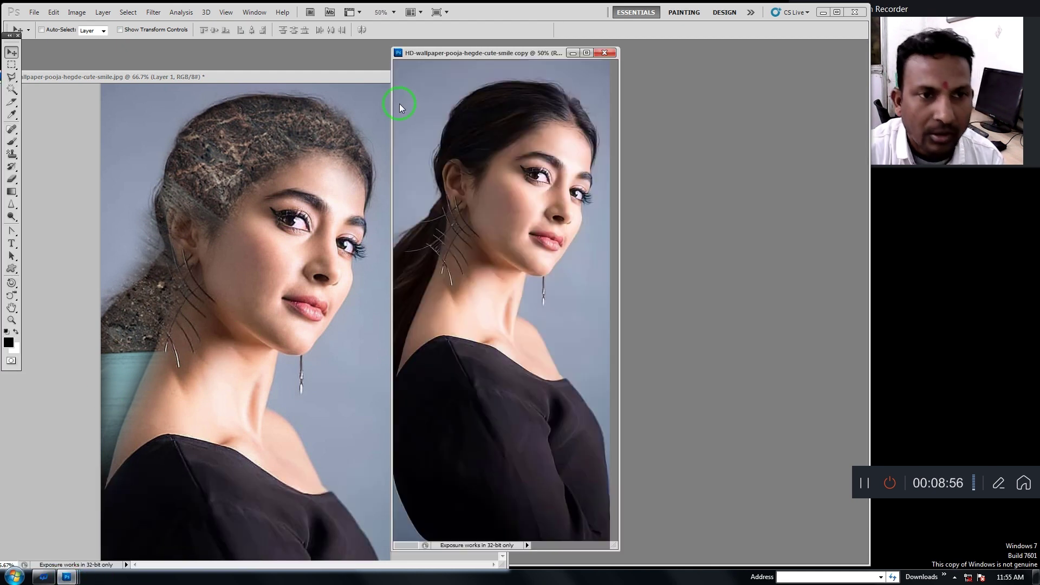
{"action": "left_click_drag", "start_coordinate": [502, 50], "coordinate": [495, 87]}
{"action": "left_click_drag", "start_coordinate": [363, 89], "coordinate": [536, 99]}
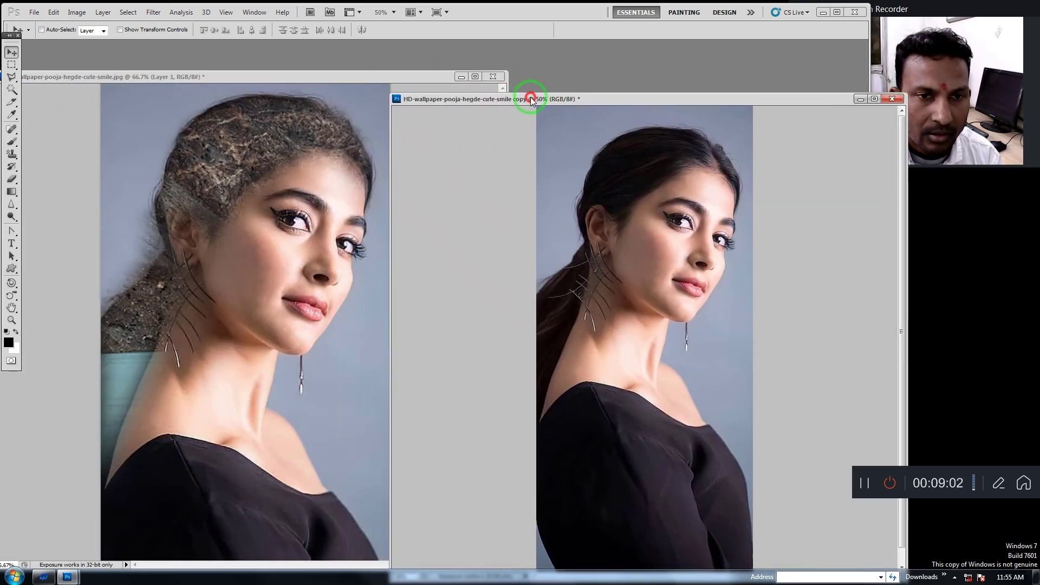
{"action": "left_click", "coordinate": [419, 77]}
{"action": "left_click_drag", "start_coordinate": [415, 82], "coordinate": [418, 90]}
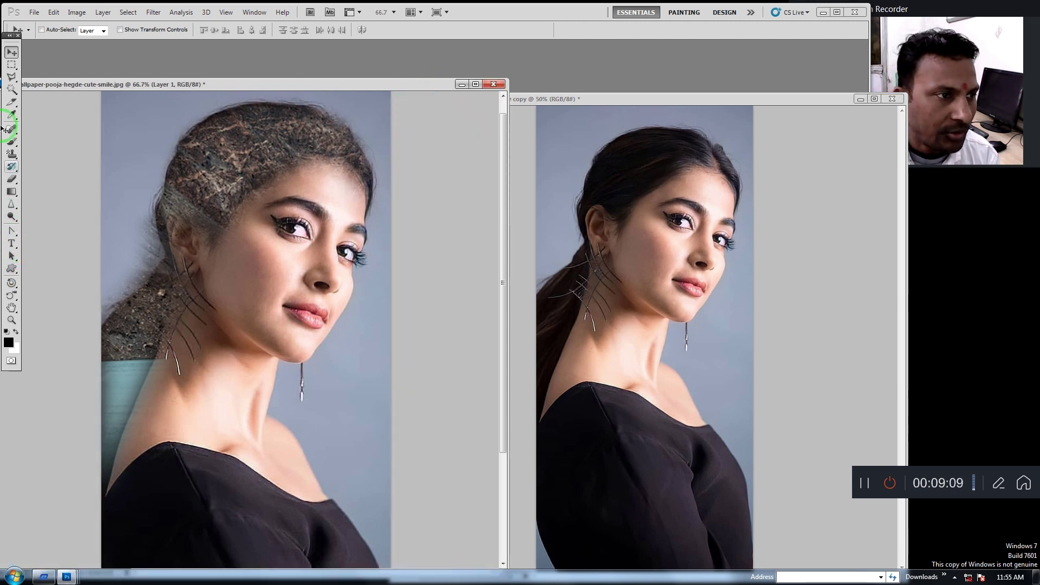
Draw a black custom-shape arrow across the duplicate portrait, flip it horizontally at about 114% width, and apply the transformation.
{"action": "left_click", "coordinate": [11, 254]}
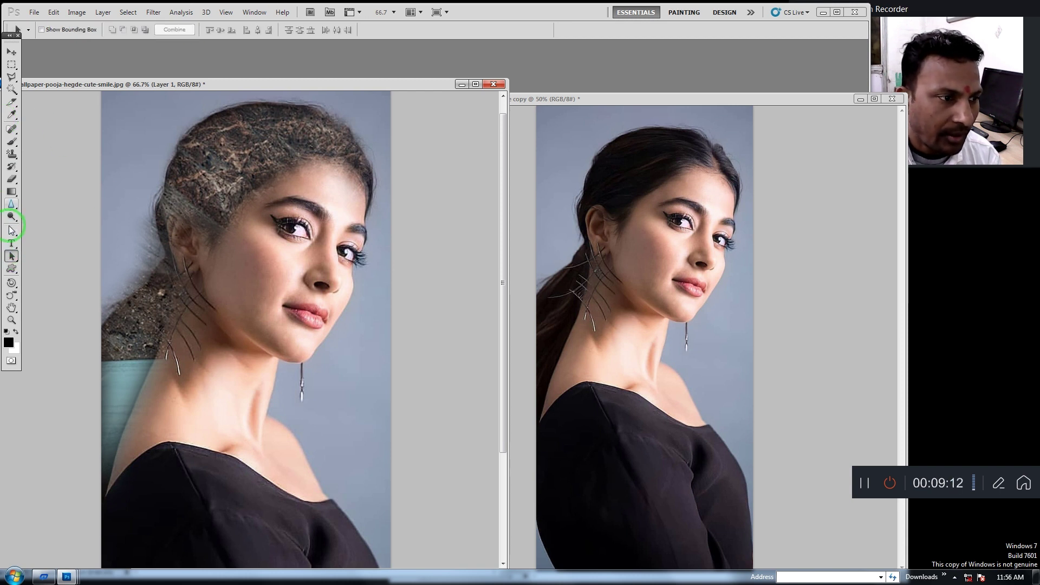
{"action": "left_click", "coordinate": [11, 269]}
{"action": "left_click", "coordinate": [218, 30]}
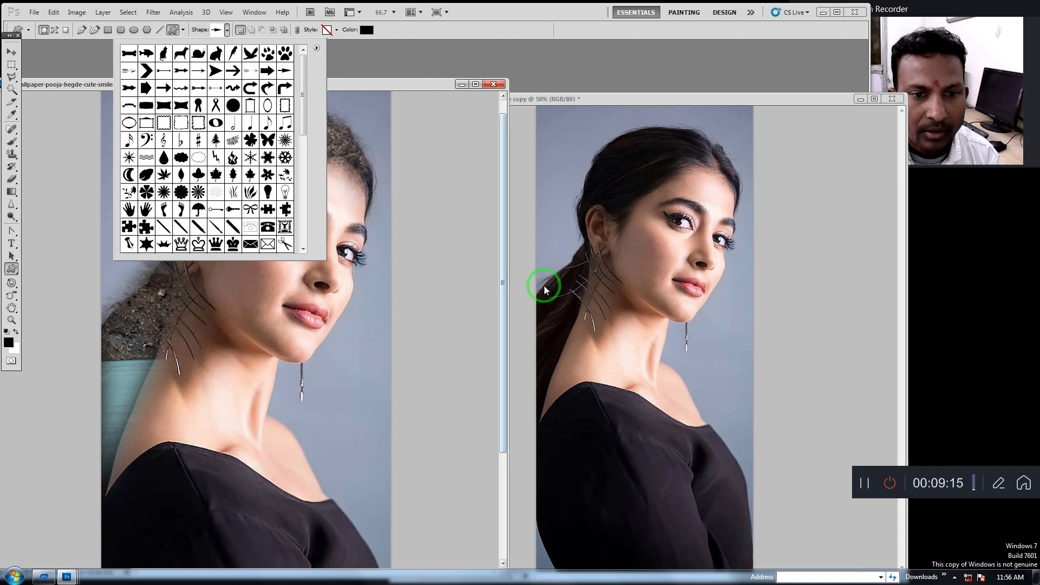
{"action": "left_click", "coordinate": [547, 285]}
{"action": "left_click_drag", "start_coordinate": [569, 287], "coordinate": [630, 239]}
{"action": "left_click", "coordinate": [14, 52]}
{"action": "key", "text": "ctrl+t"}
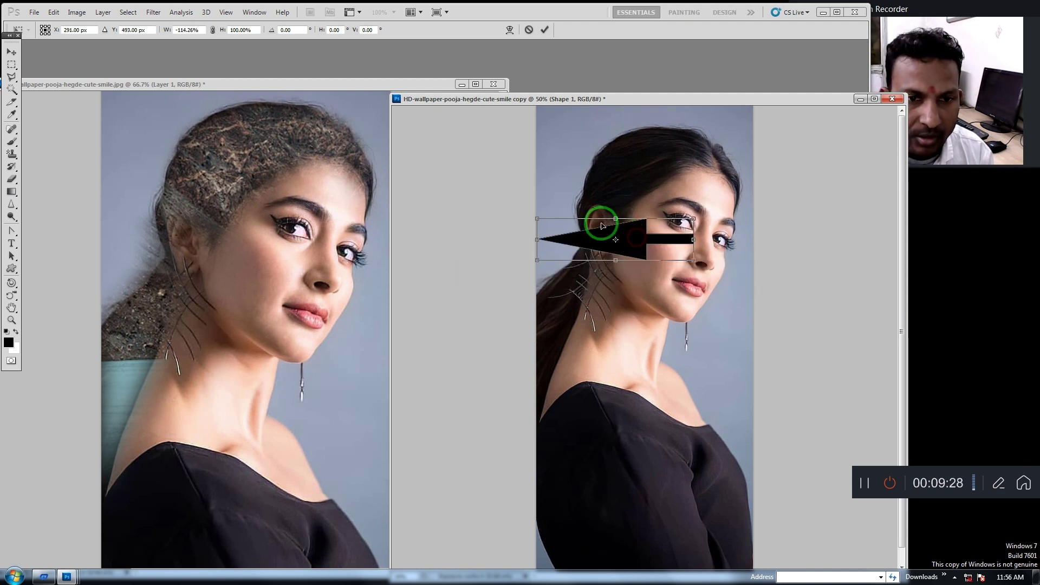
{"action": "left_click", "coordinate": [15, 70]}
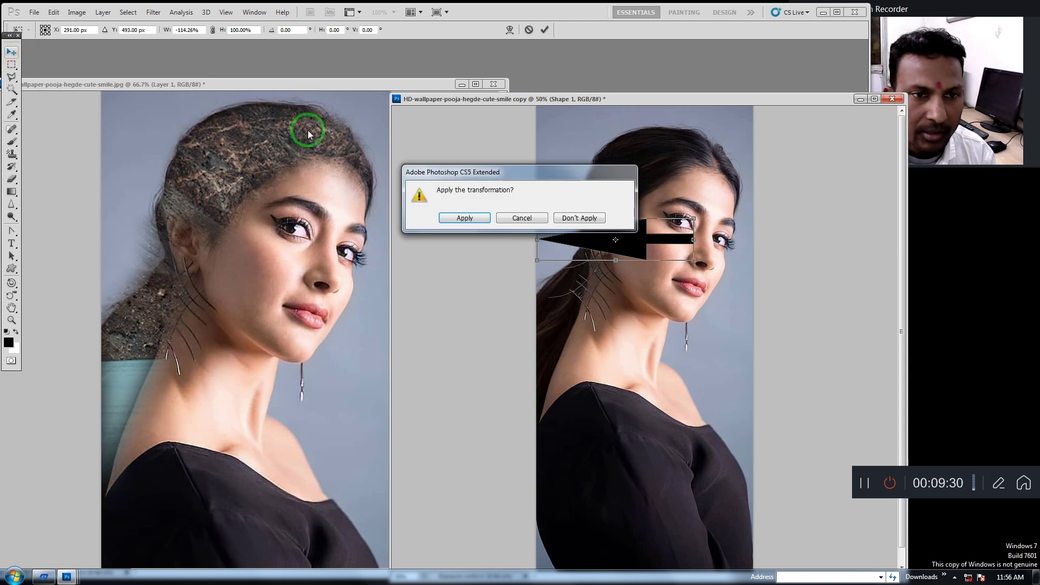
{"action": "left_click", "coordinate": [469, 219]}
Change the arrow shape's fill color to bright red.
{"action": "left_click", "coordinate": [11, 268]}
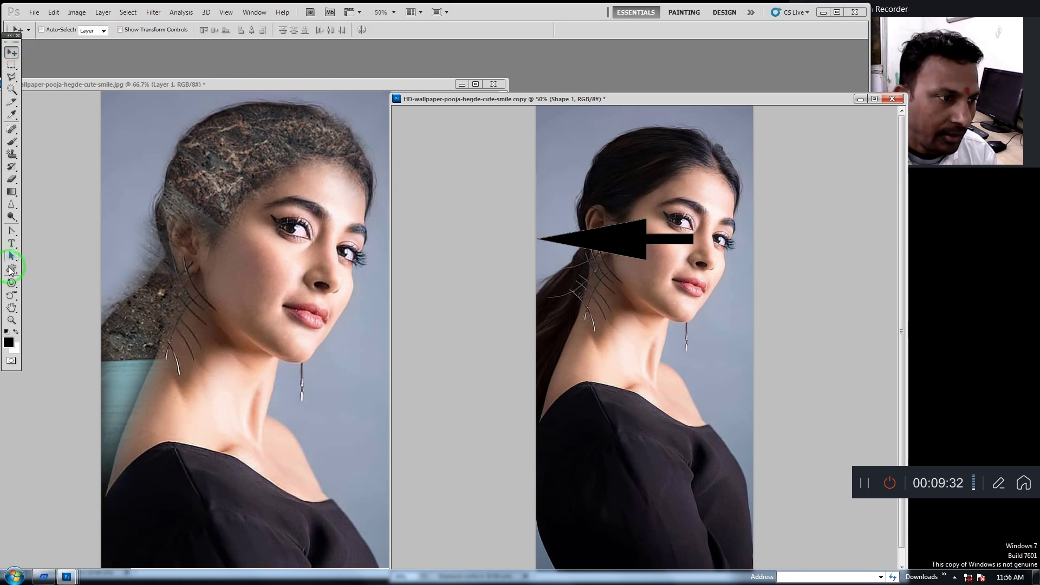
{"action": "left_click", "coordinate": [365, 33]}
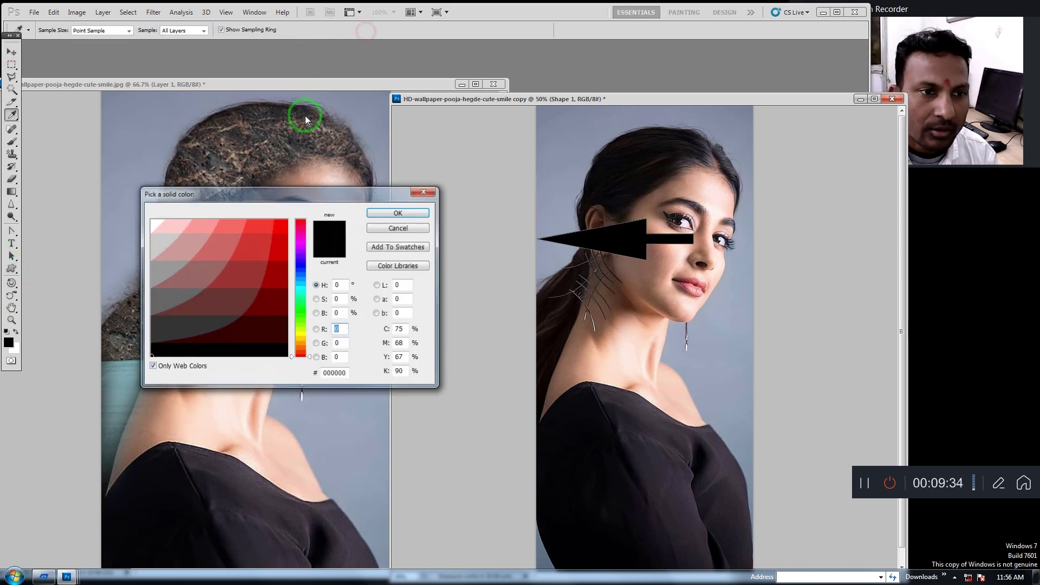
{"action": "left_click", "coordinate": [274, 229]}
{"action": "left_click", "coordinate": [397, 212]}
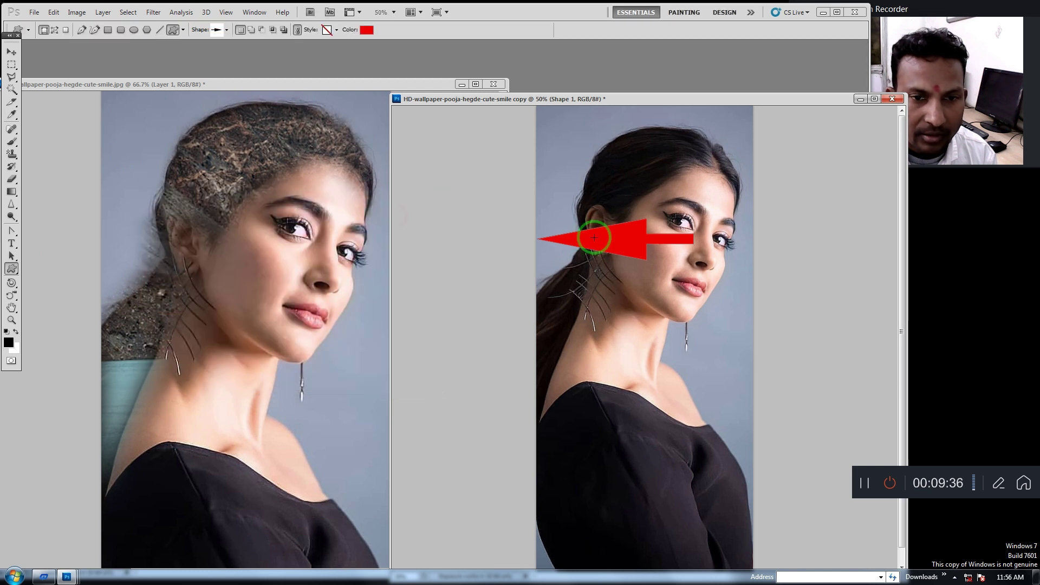
Move the red arrow to point at the duplicate portrait's hair, and copy it into the edited portrait pointing at the rock-filled hair.
{"action": "left_click", "coordinate": [12, 51]}
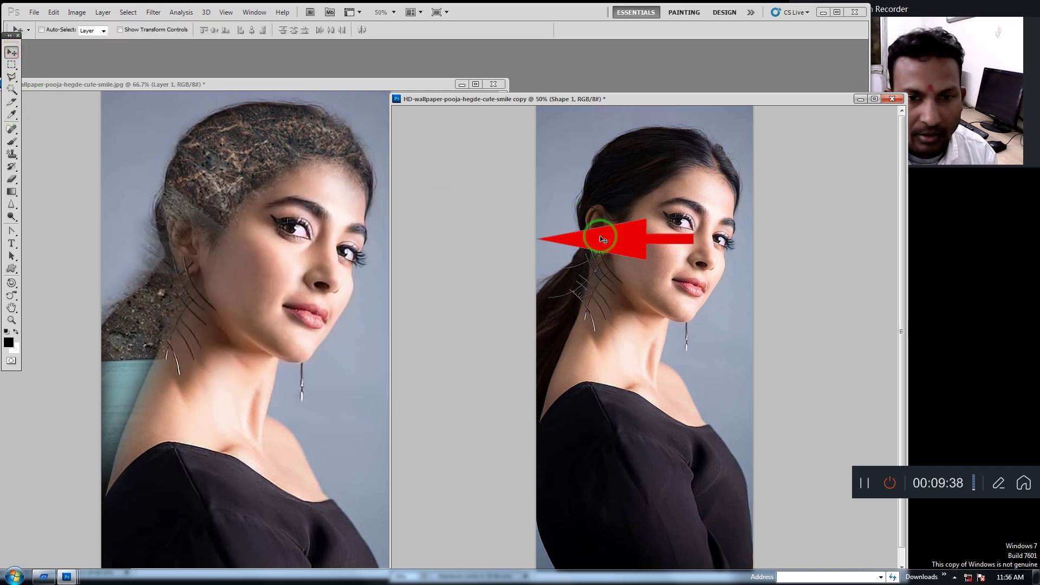
{"action": "left_click_drag", "start_coordinate": [601, 238], "coordinate": [648, 161]}
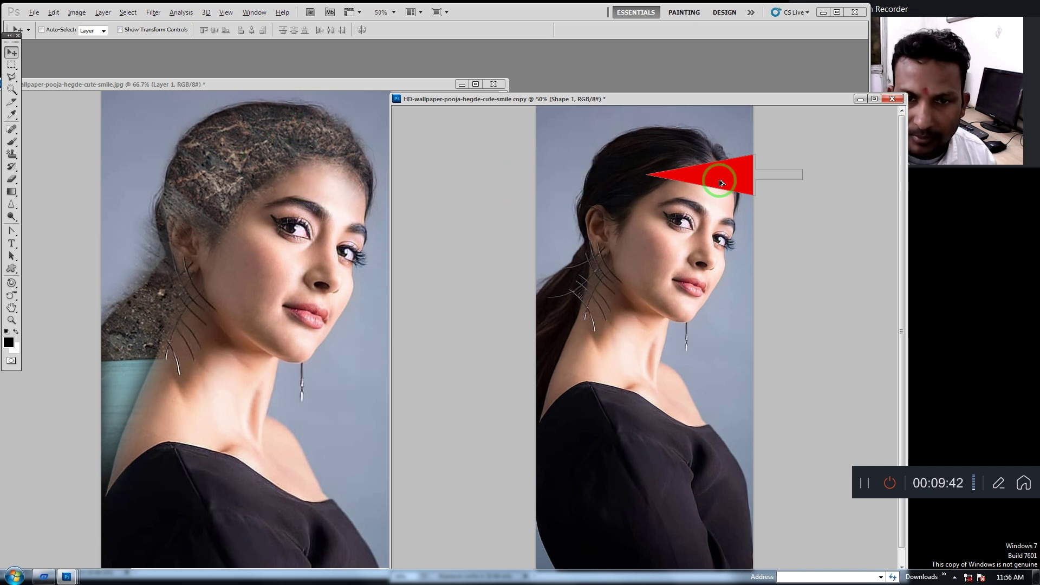
{"action": "left_click_drag", "start_coordinate": [720, 168], "coordinate": [419, 133]}
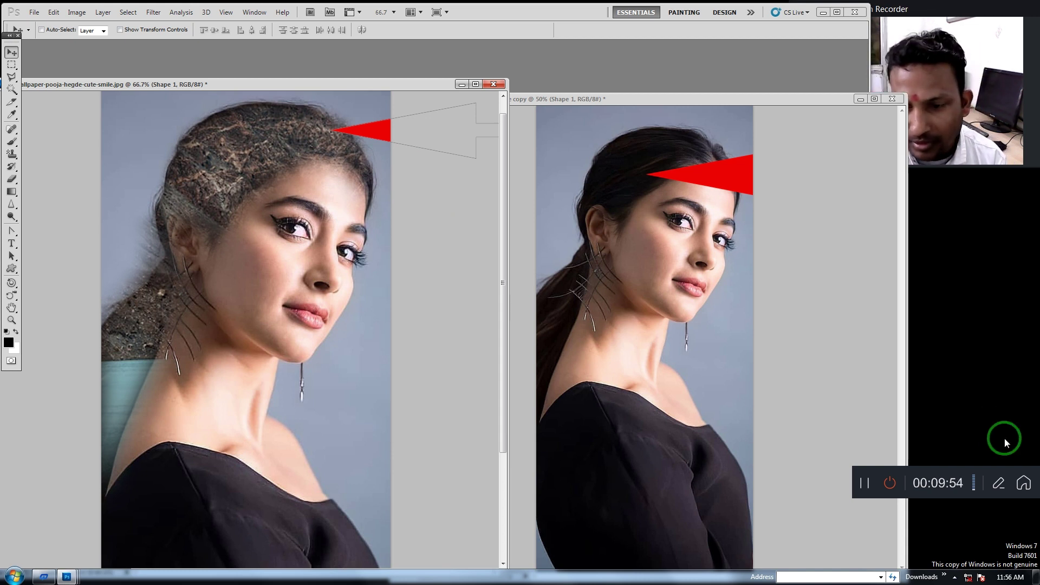
{"action": "left_click", "coordinate": [1036, 472]}
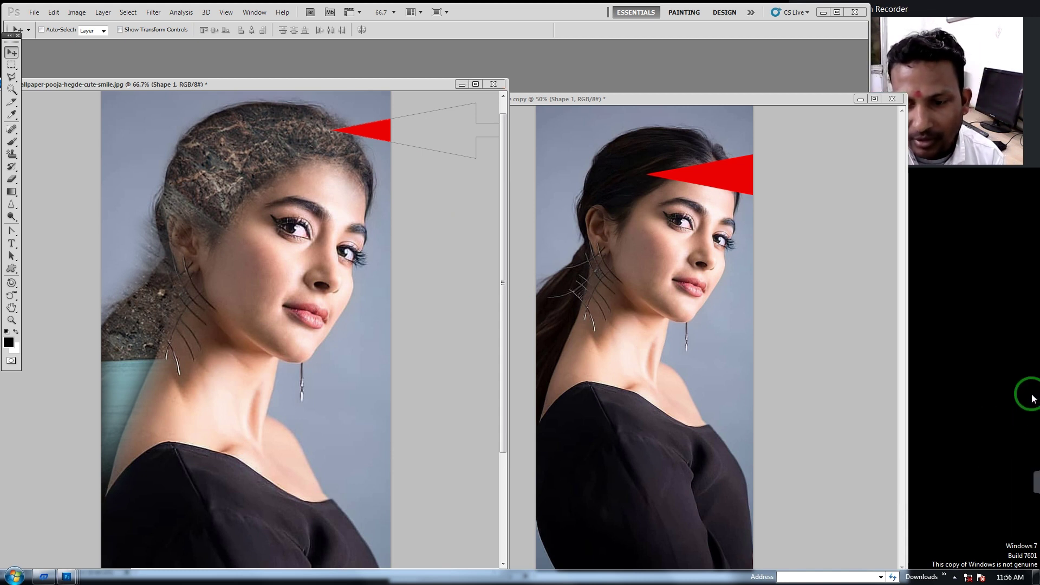